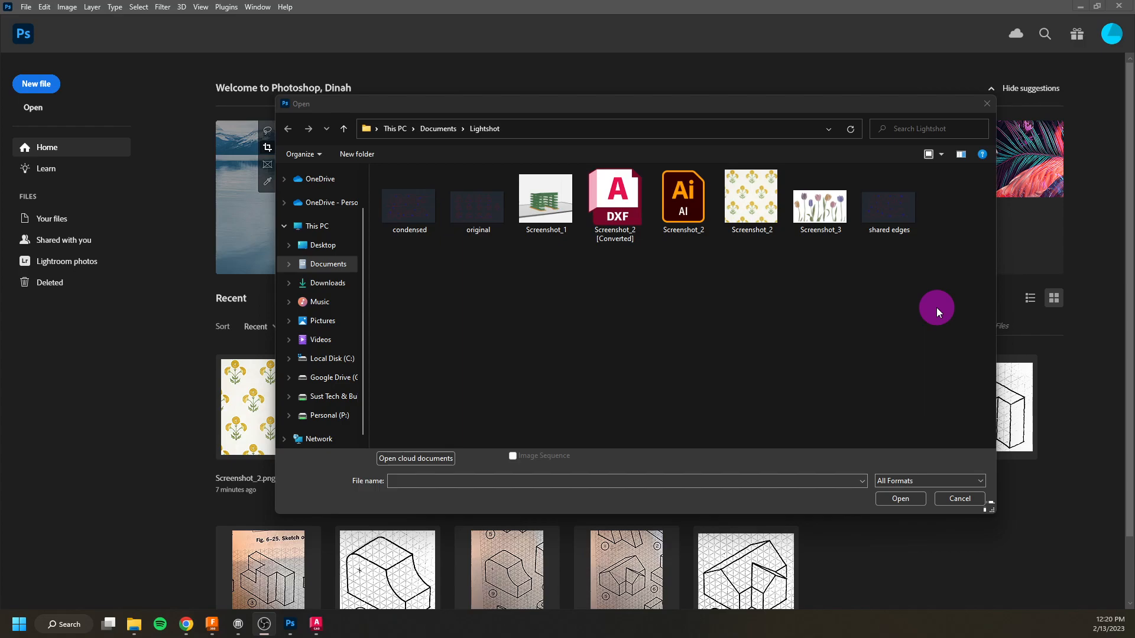
Open the Screenshot_3 tulip image from the Lightshot folder.
click(838, 214)
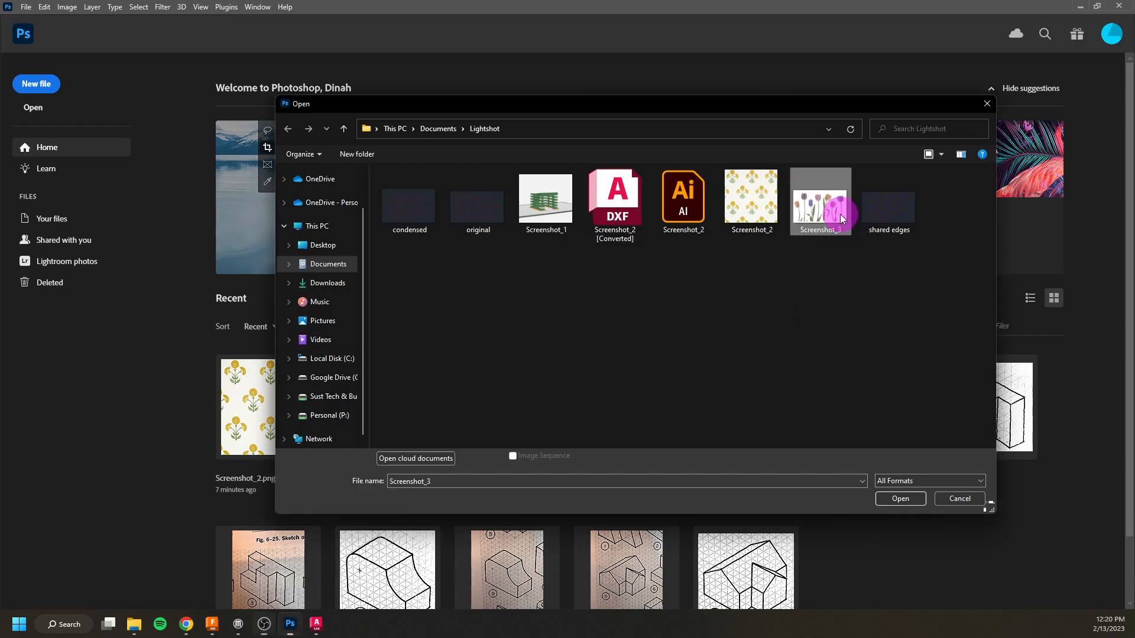
click(892, 499)
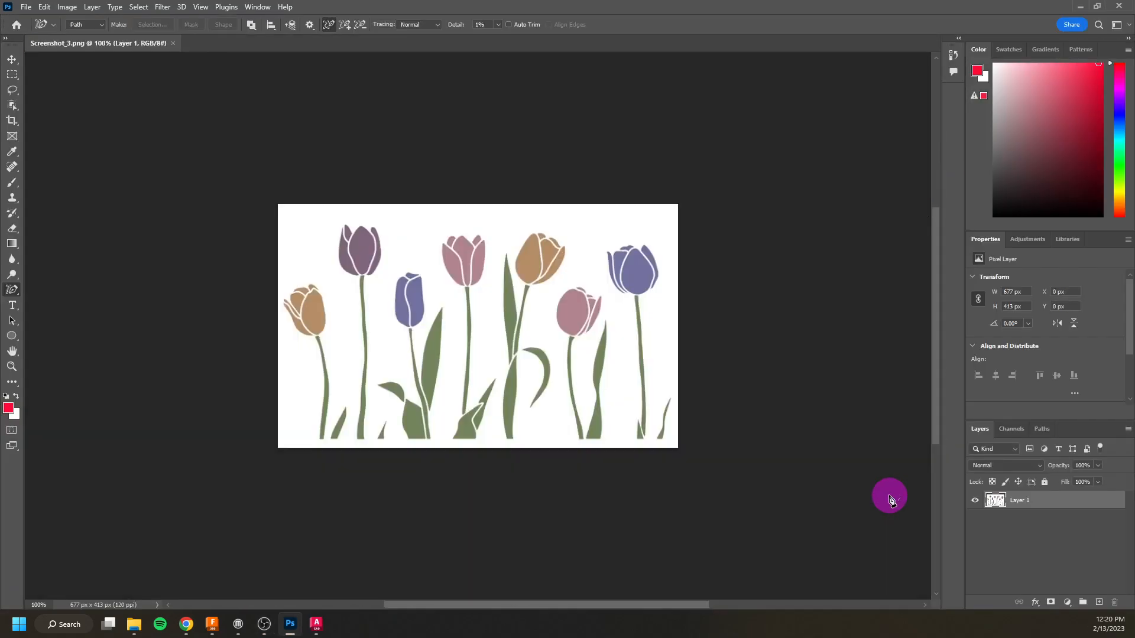
Check that the Content-Aware Tracing Tool is enabled in the Technology Previews preferences.
right_click(12, 292)
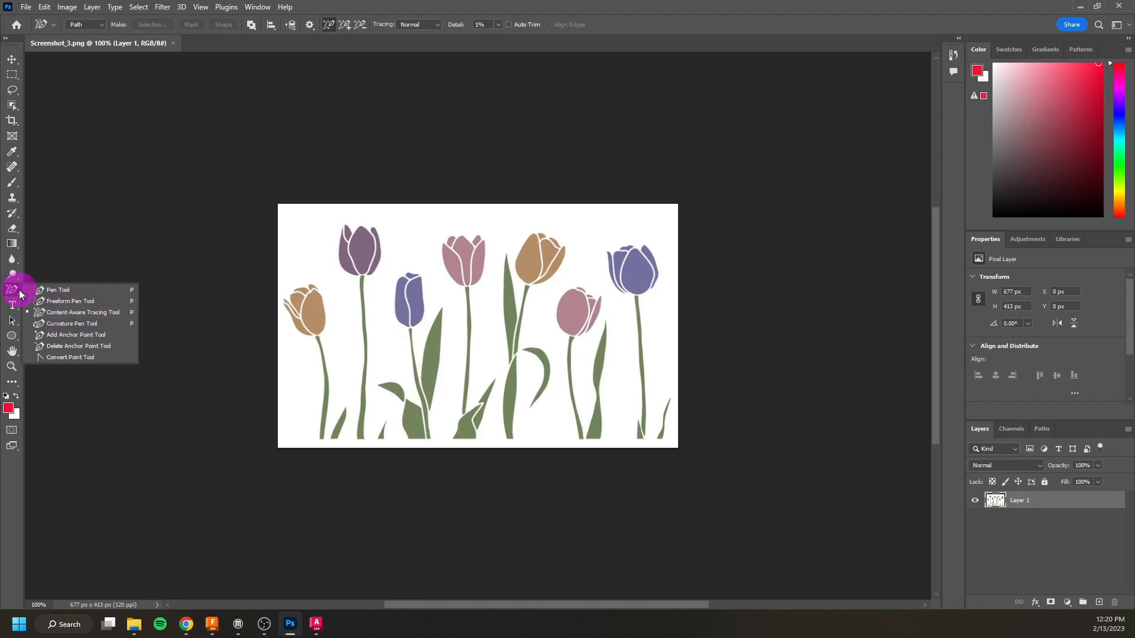
click(61, 231)
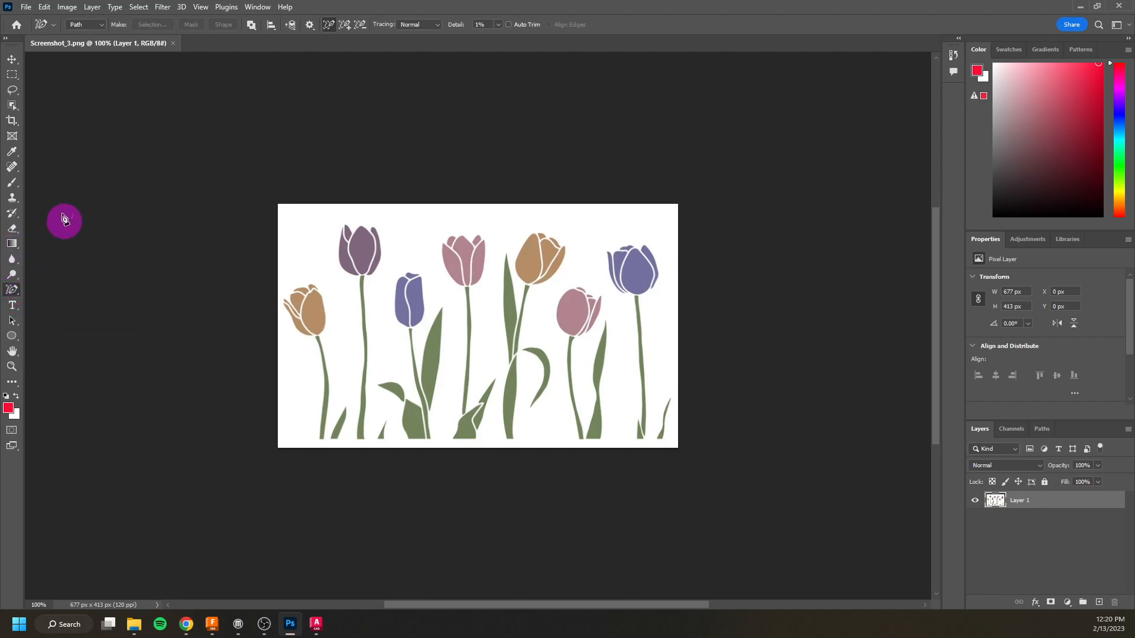
click(43, 8)
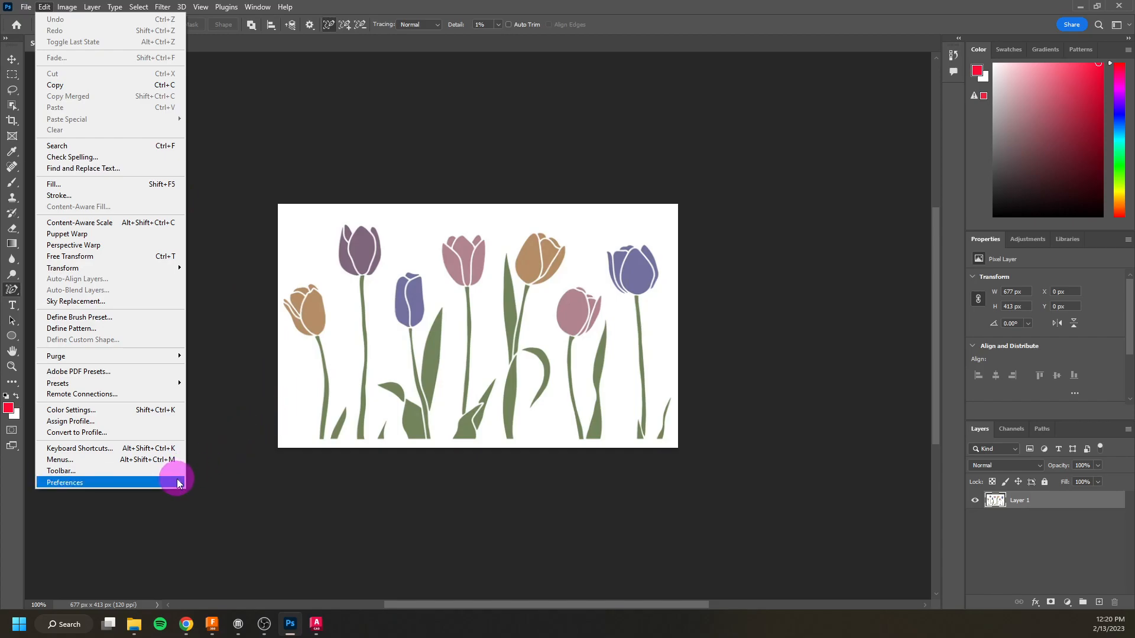
mouse_move(177, 482)
click(224, 466)
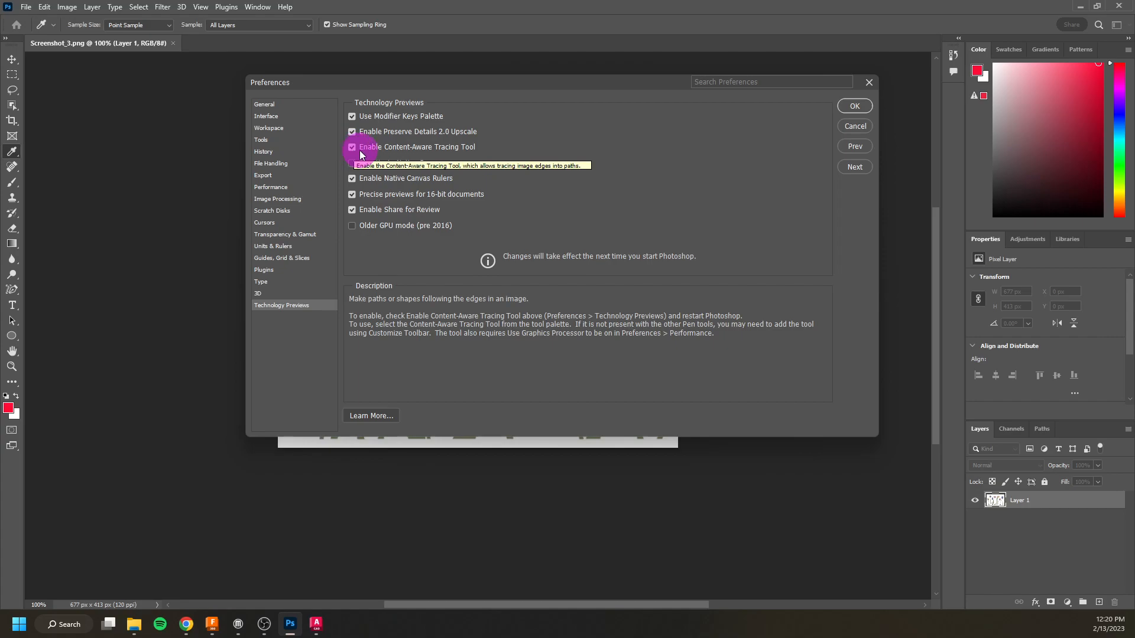
click(854, 107)
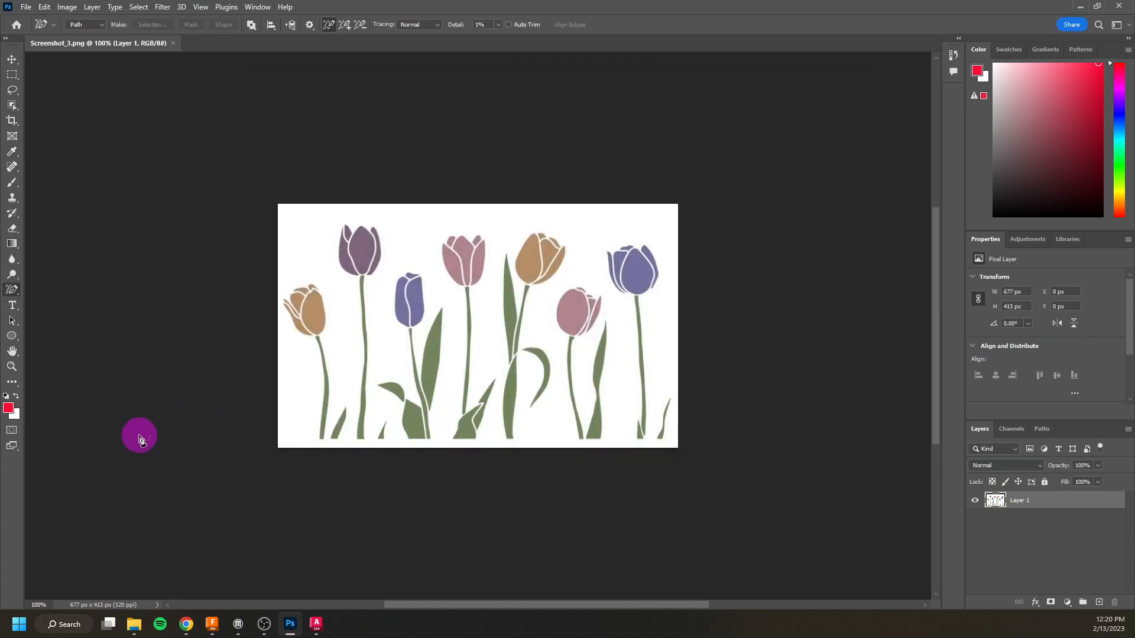
Trace the petals of the tall pink tulip near the image's centre as paths with the Content-Aware Tracing Tool.
right_click(12, 291)
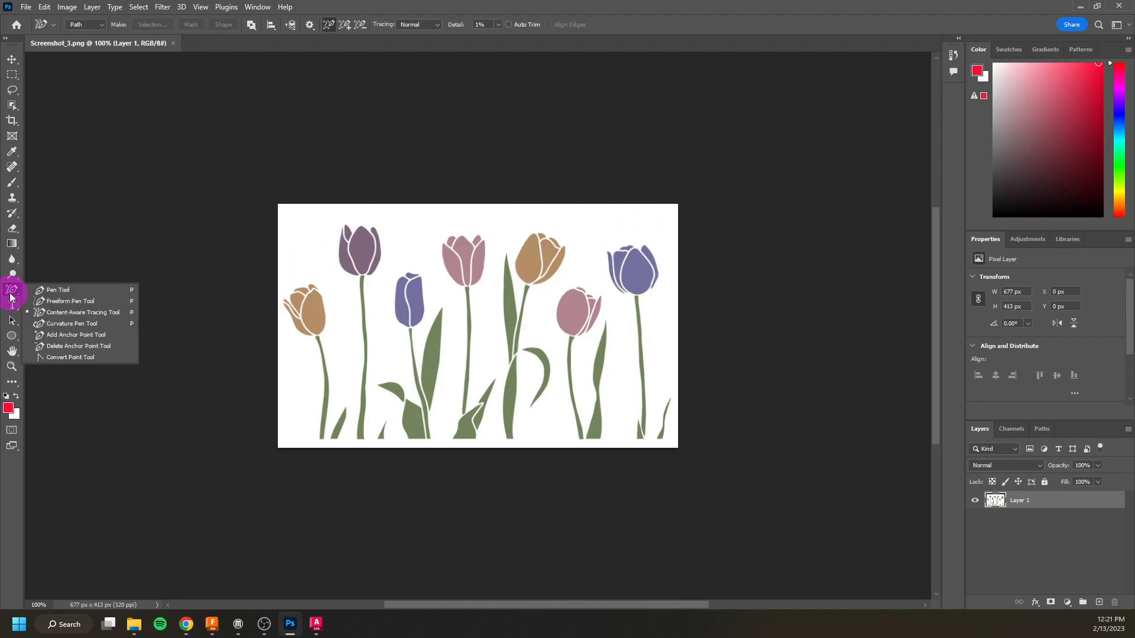
click(74, 314)
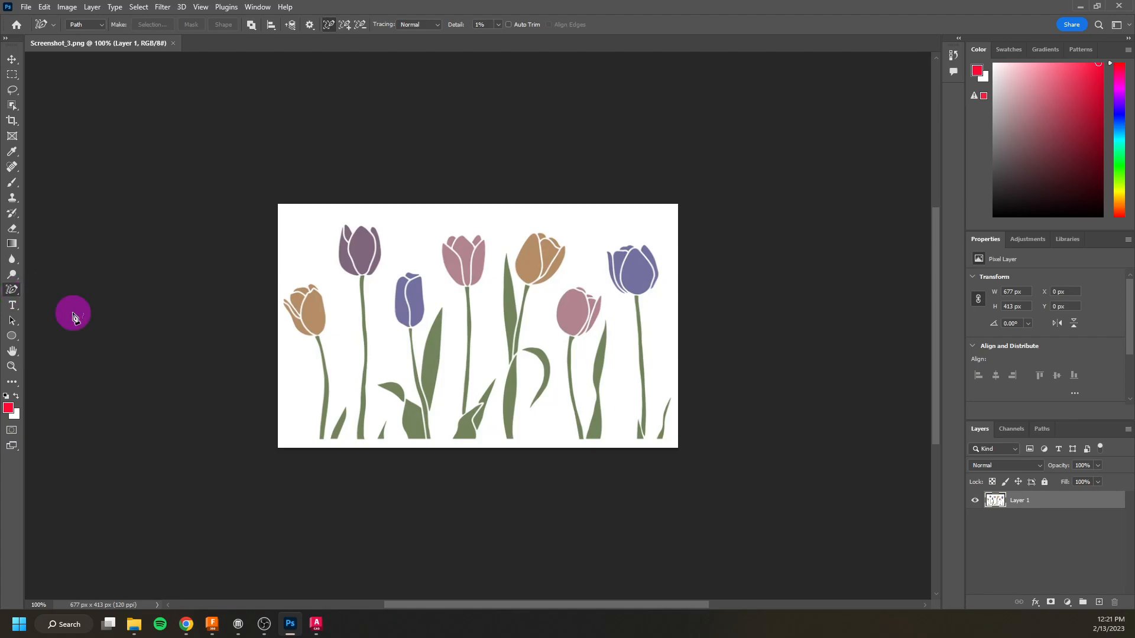
scroll(296, 328, up, 1)
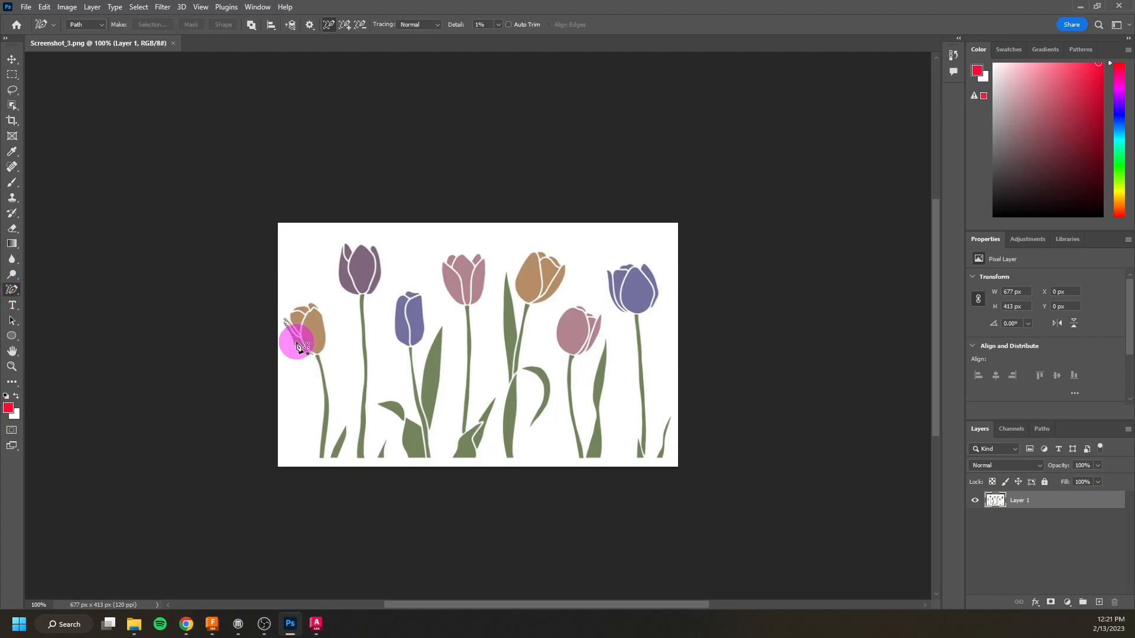
key(ctrl+plus)
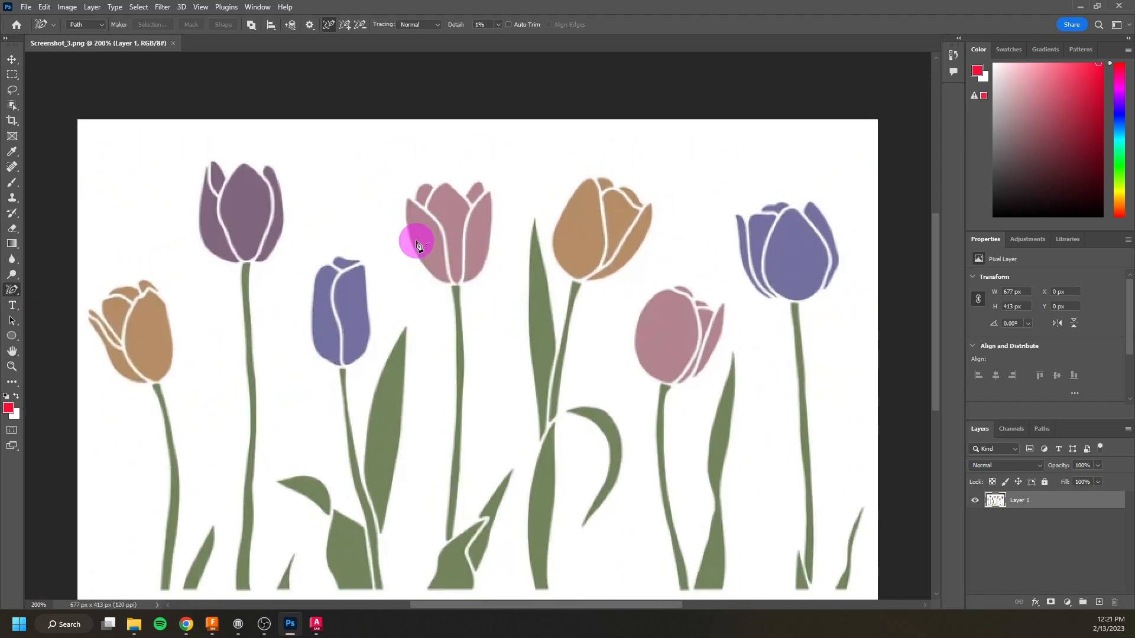
click(432, 221)
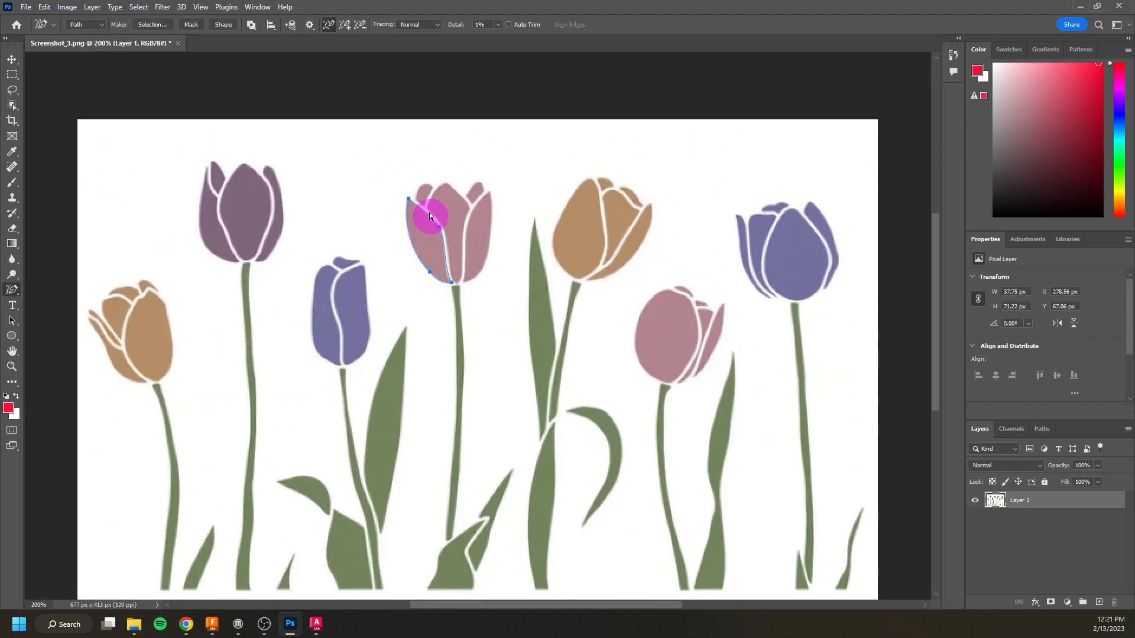
click(443, 197)
click(474, 197)
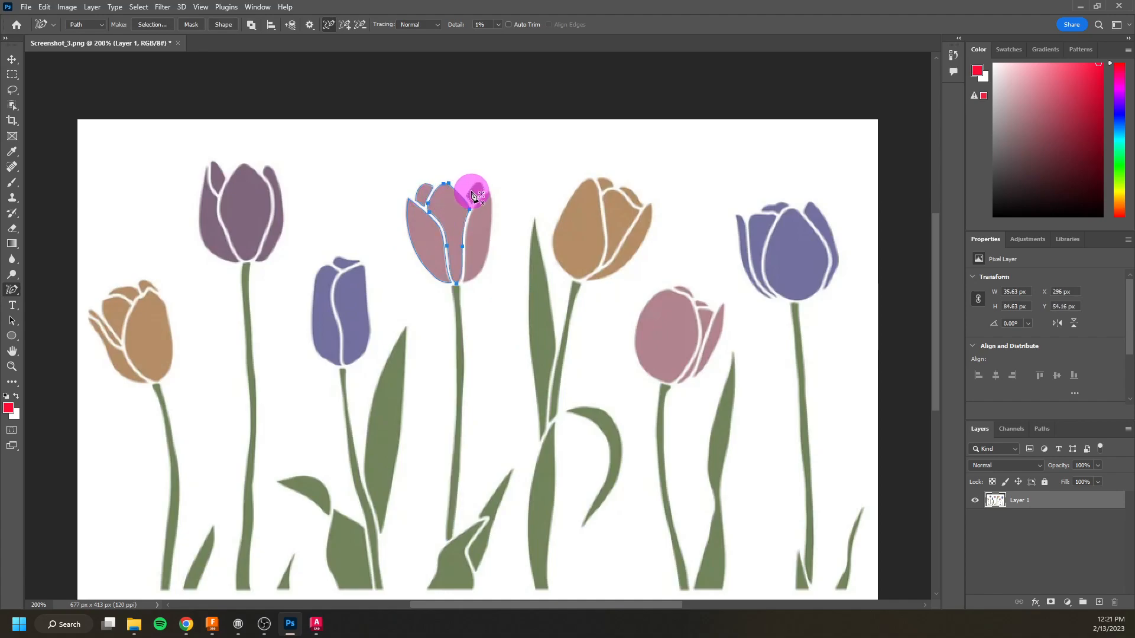
click(472, 193)
click(497, 214)
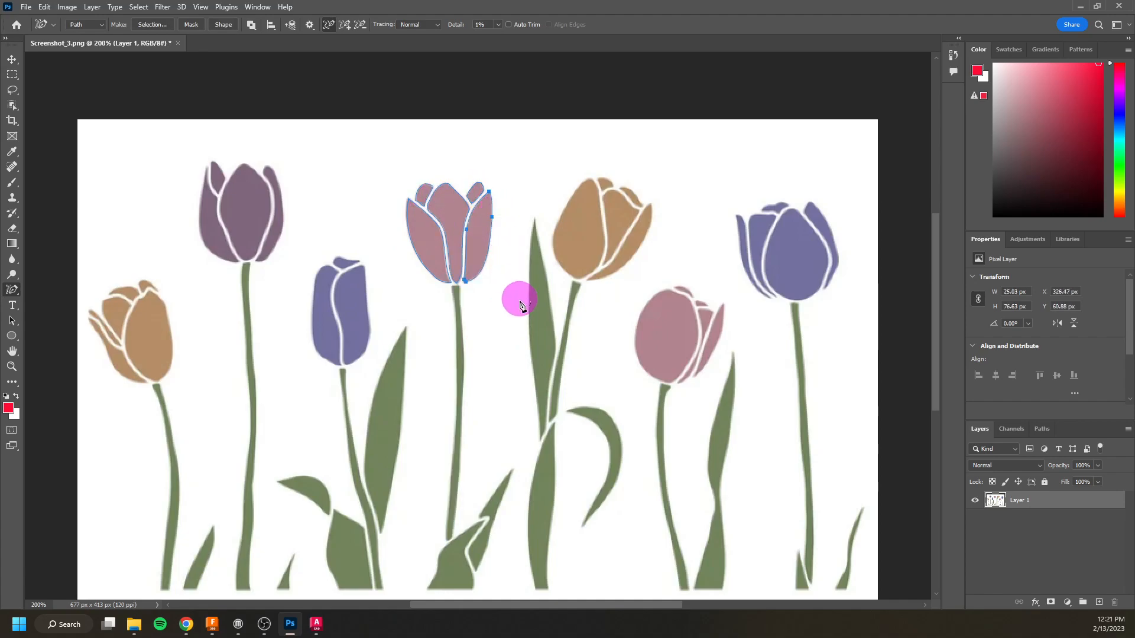
Trace the same pink tulip's stem and the leaves at its base, and hide Layer 1 so only the paths show.
click(460, 305)
scroll(460, 303, down, 2)
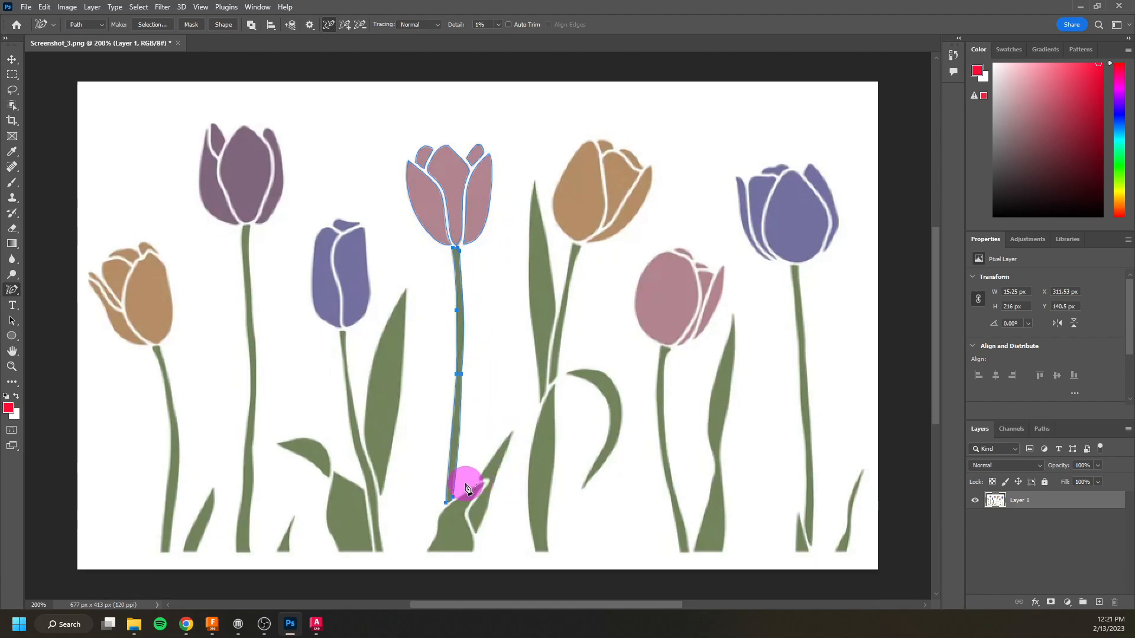
click(472, 493)
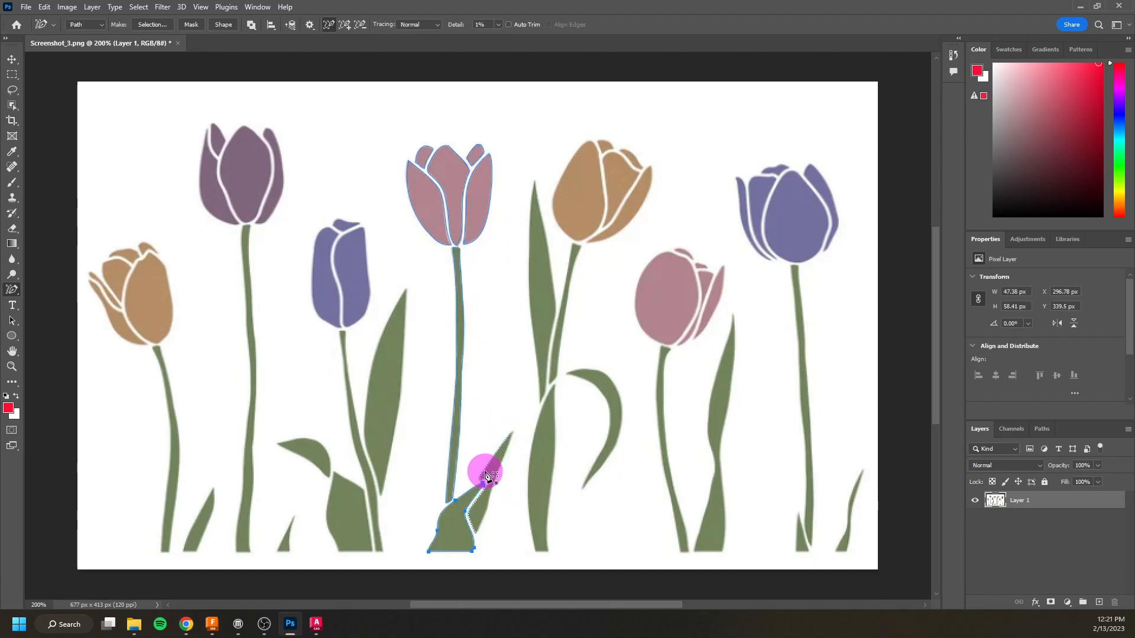
click(486, 476)
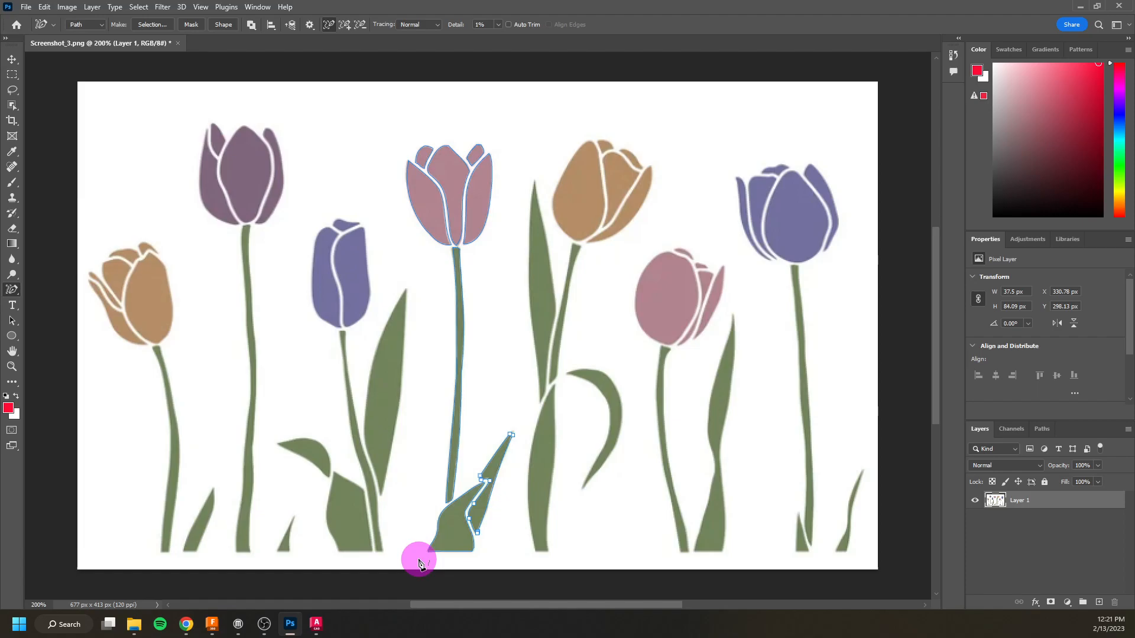
click(976, 503)
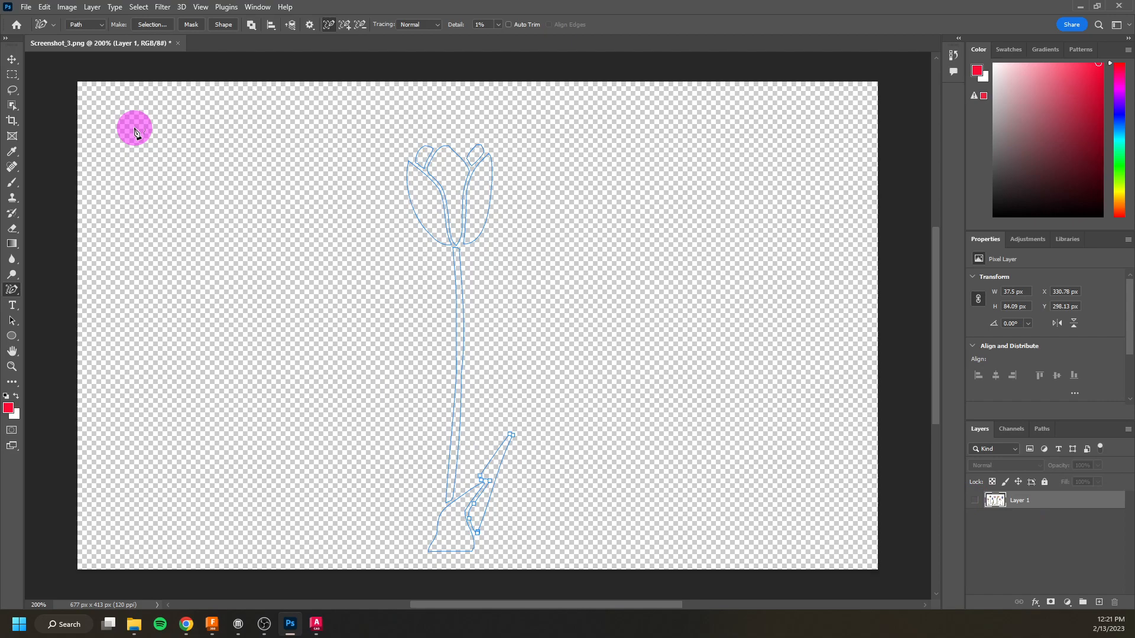
Export the Work Path to an Adobe Illustrator (.ai) file named tulip in the Lightshot folder.
click(27, 7)
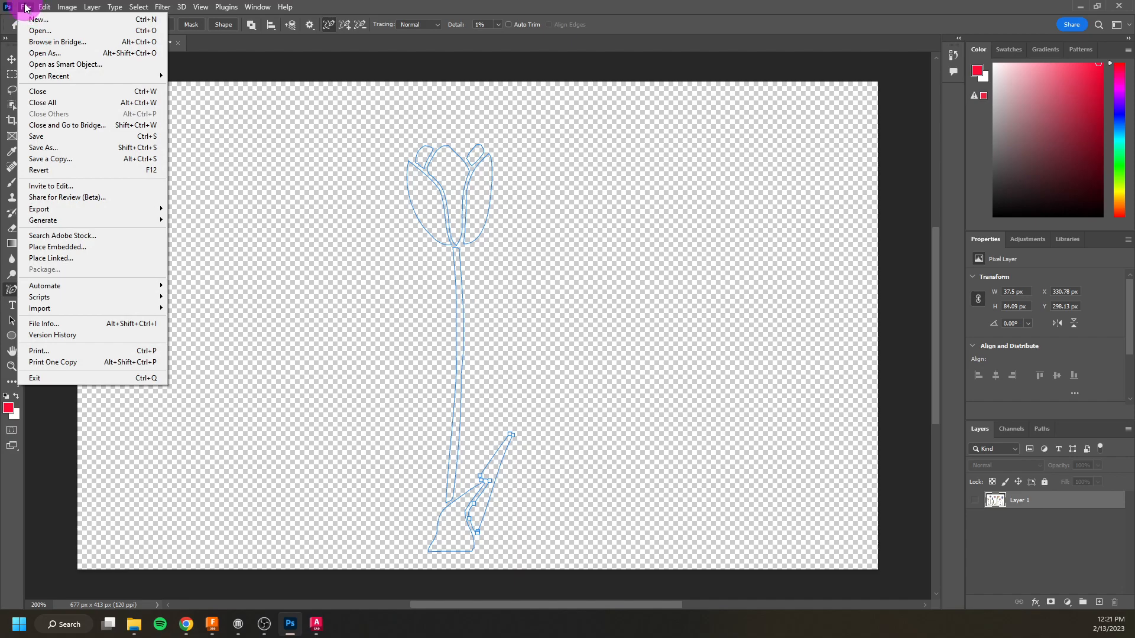
mouse_move(162, 211)
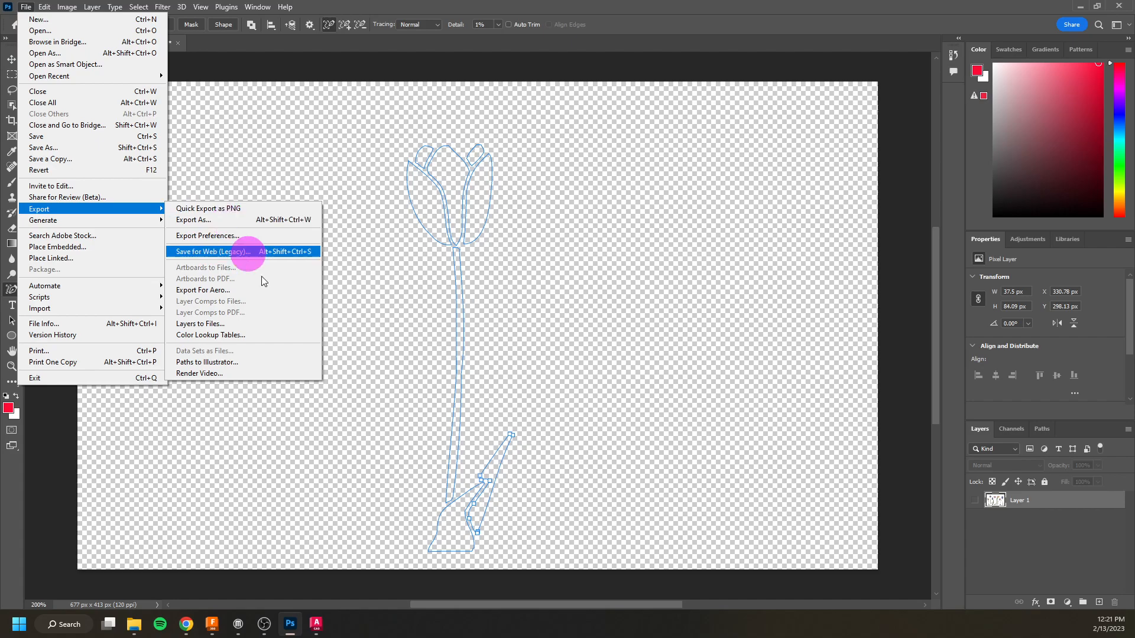
click(267, 362)
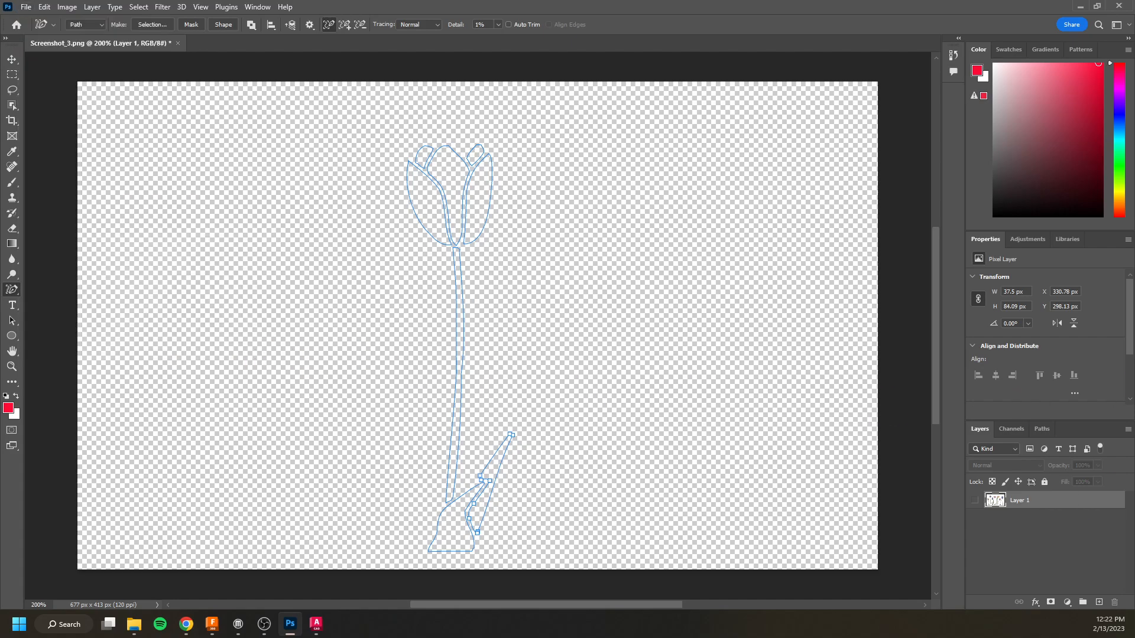
drag(773, 108, 438, 205)
click(492, 241)
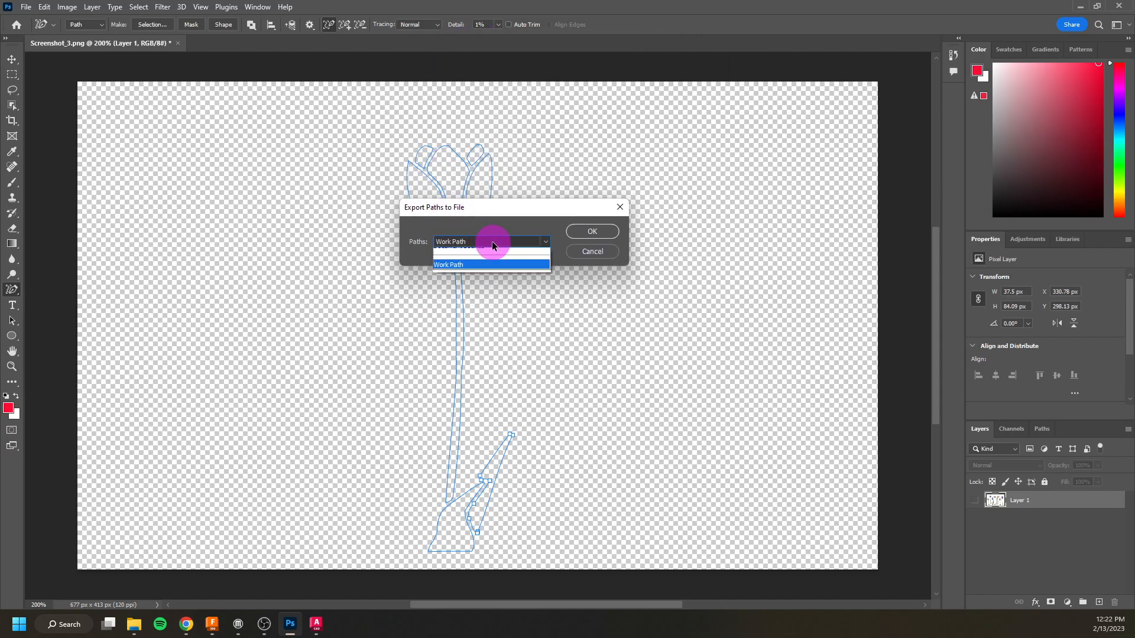
click(500, 266)
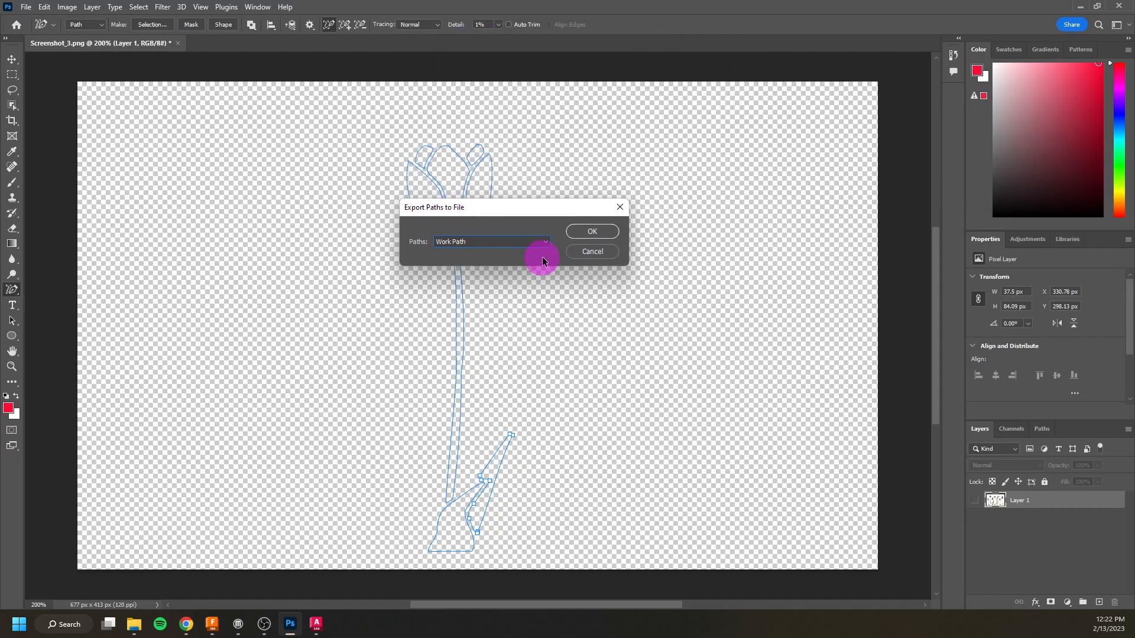
click(592, 233)
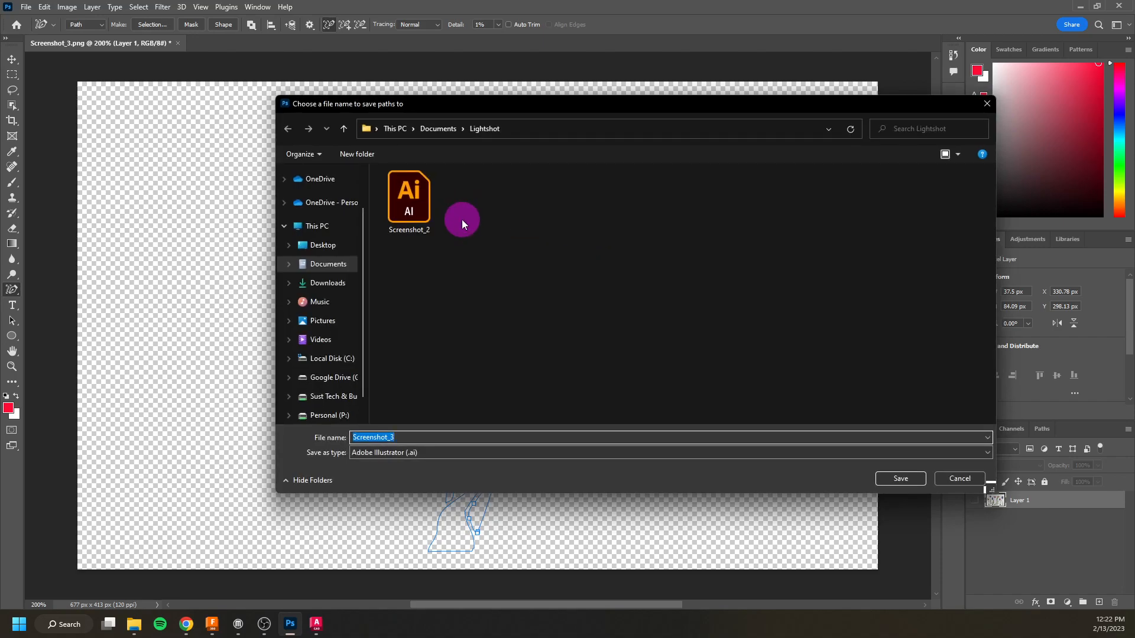
text(tulip)
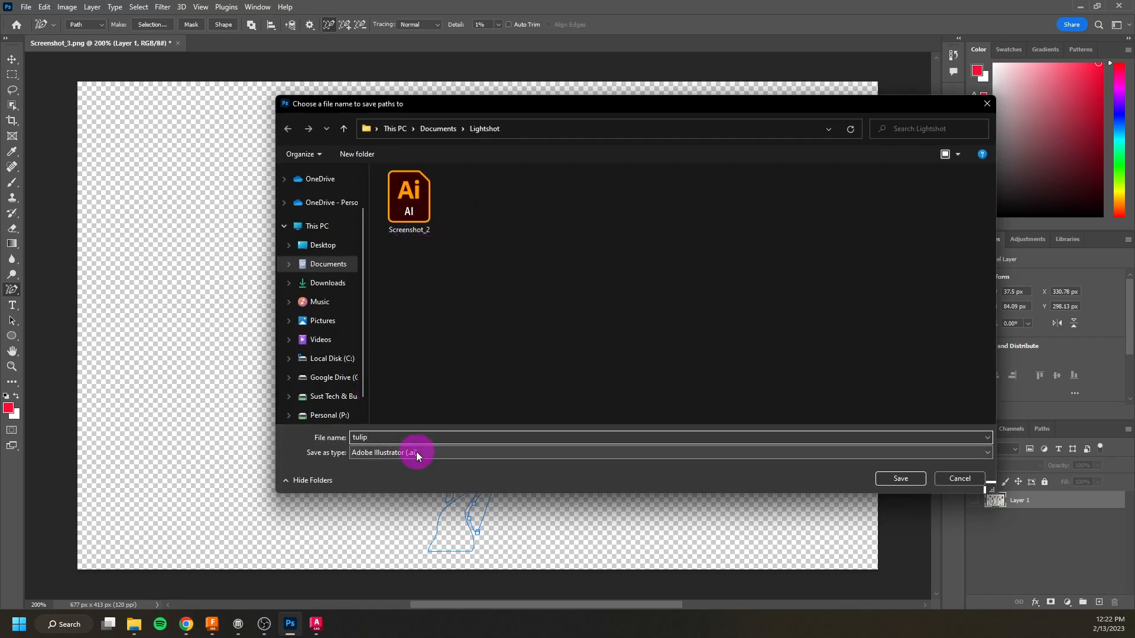
click(903, 482)
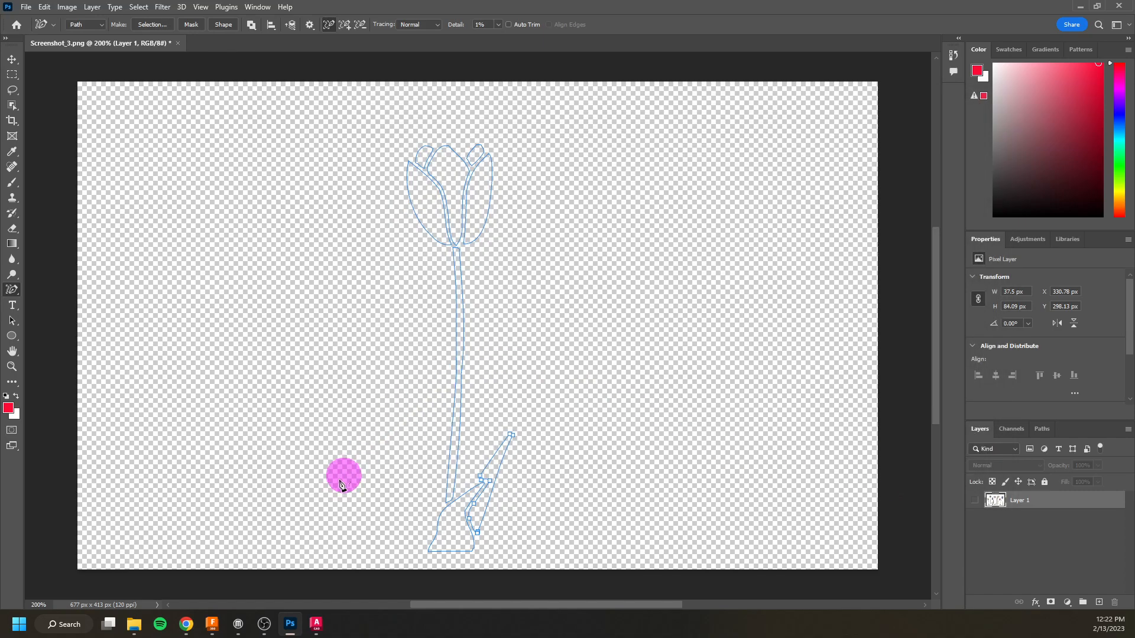
Search for and launch Adobe Illustrator 2023.
click(18, 631)
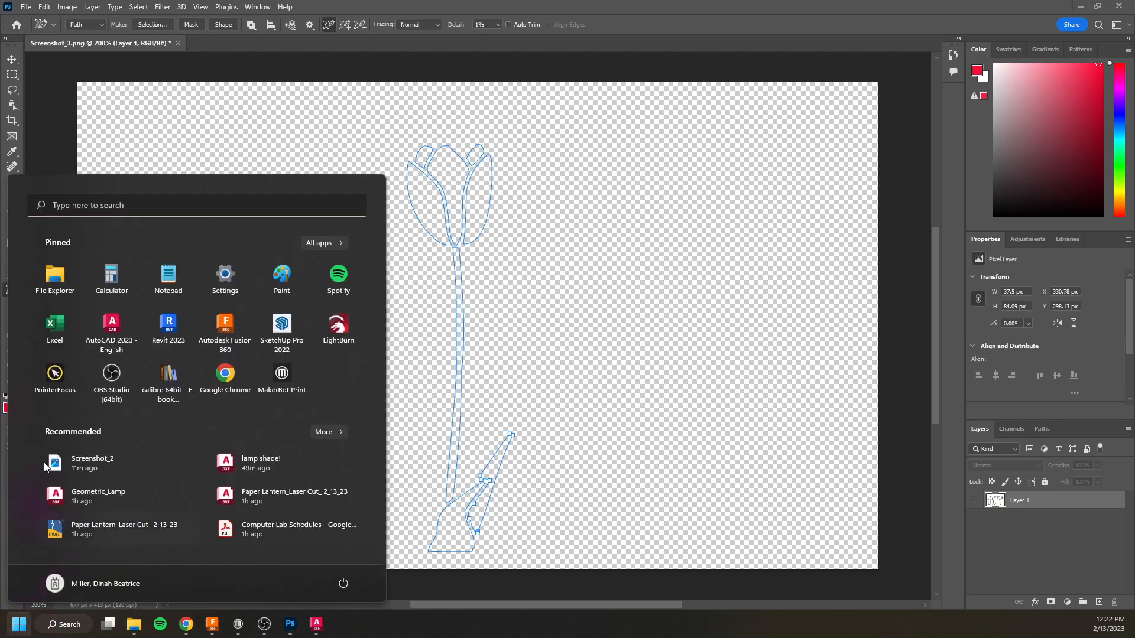
click(94, 207)
text(ill)
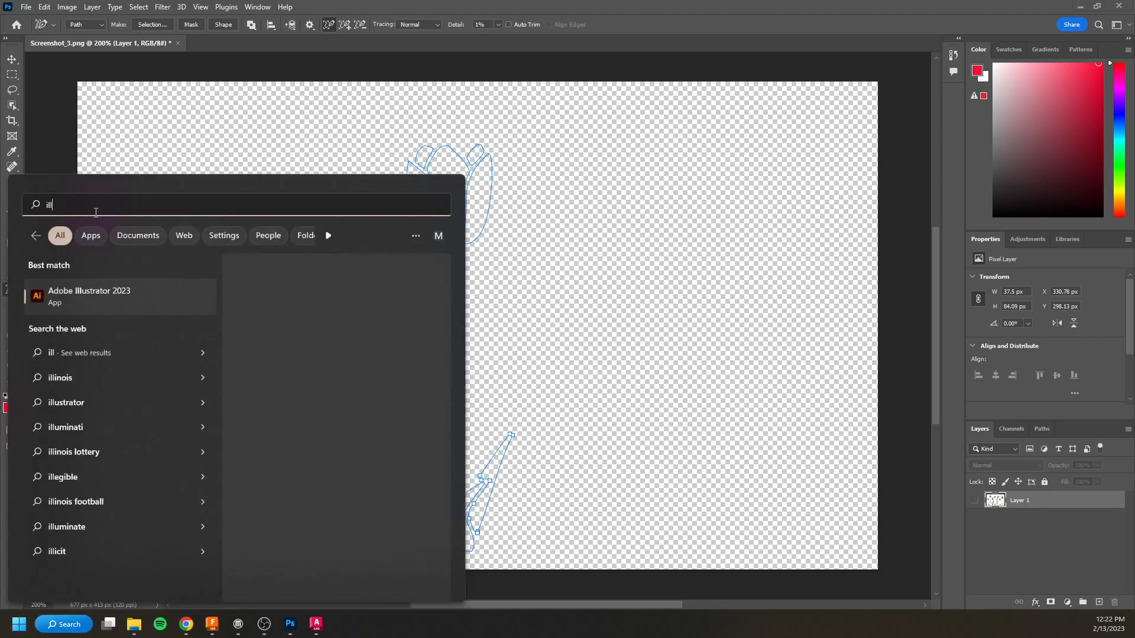
click(128, 295)
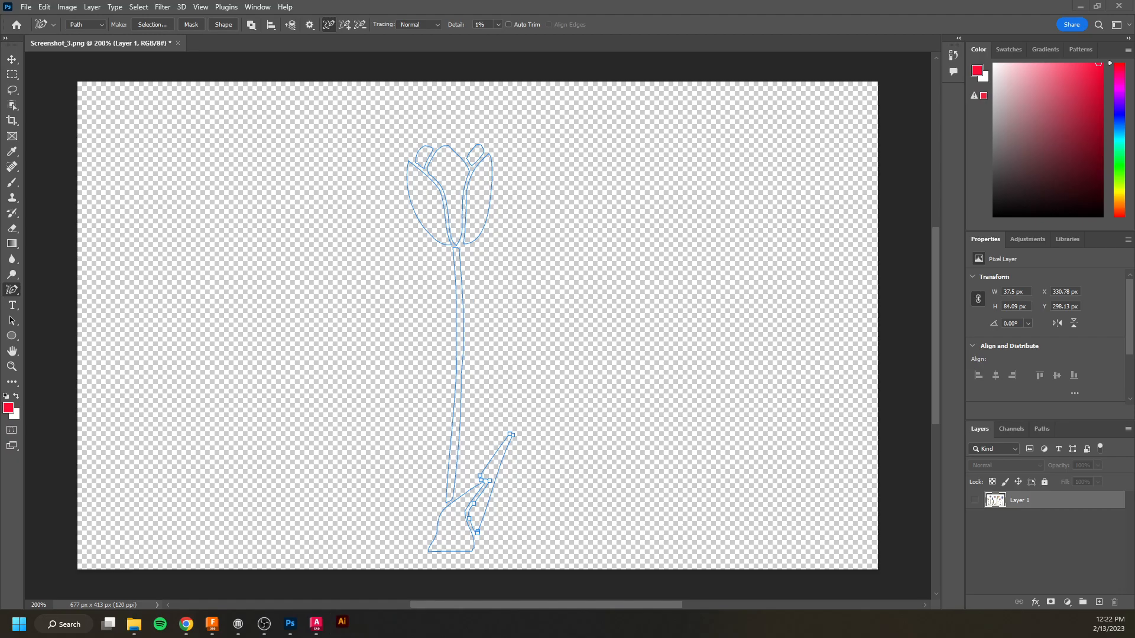
drag(895, 155, 363, 1)
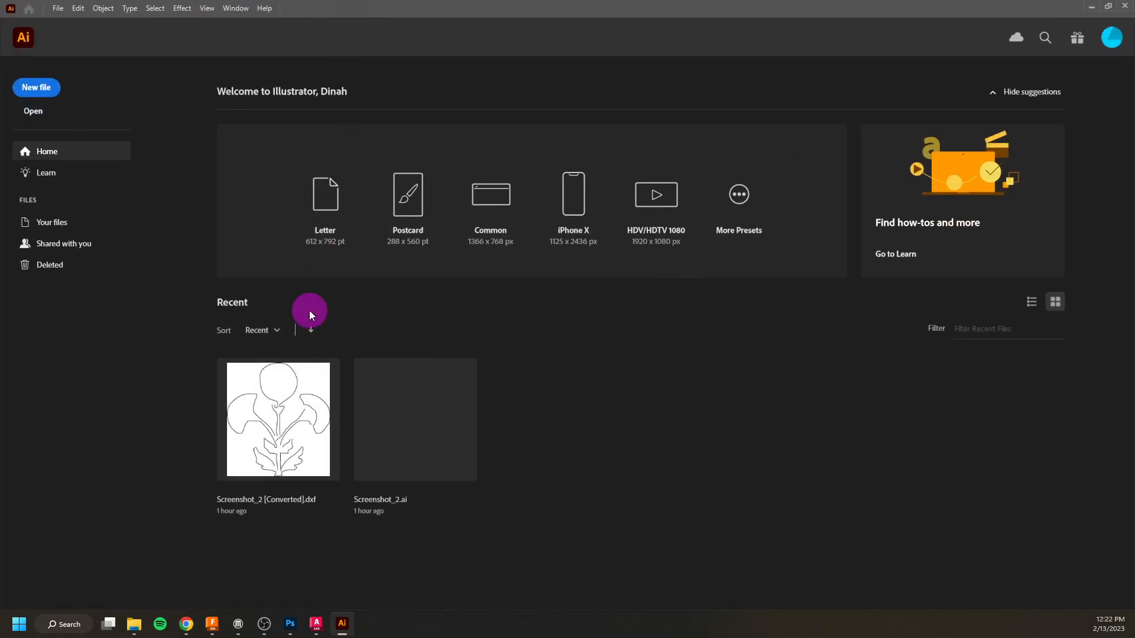
Open the tulip.ai file, creating artboards for the Legacy Artboard and Crop Area(s).
click(37, 111)
click(343, 184)
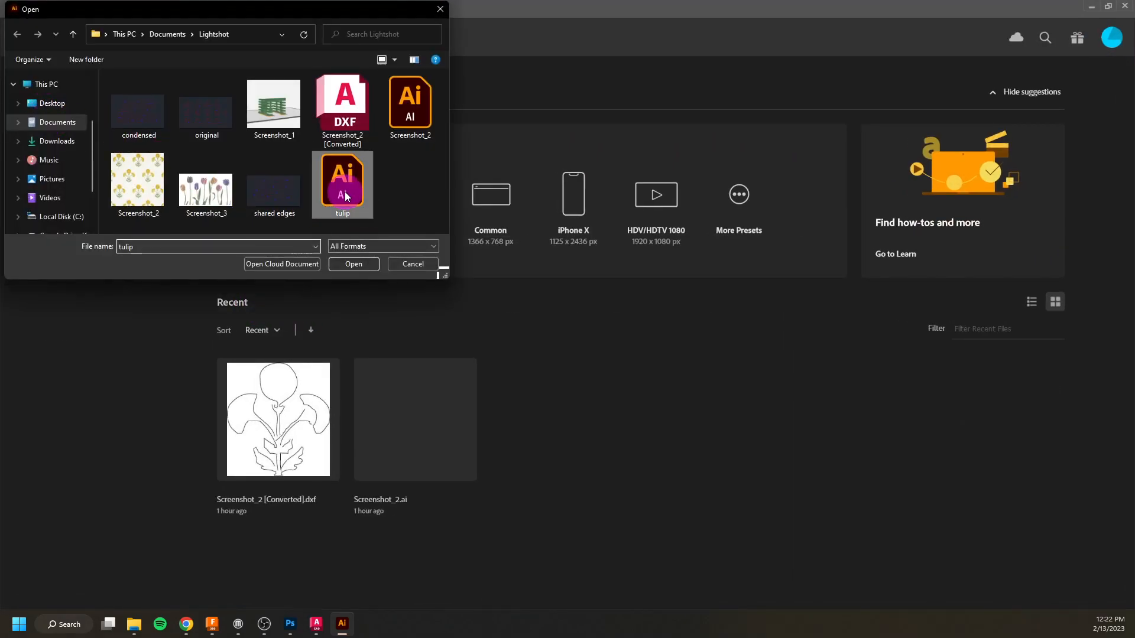
click(367, 263)
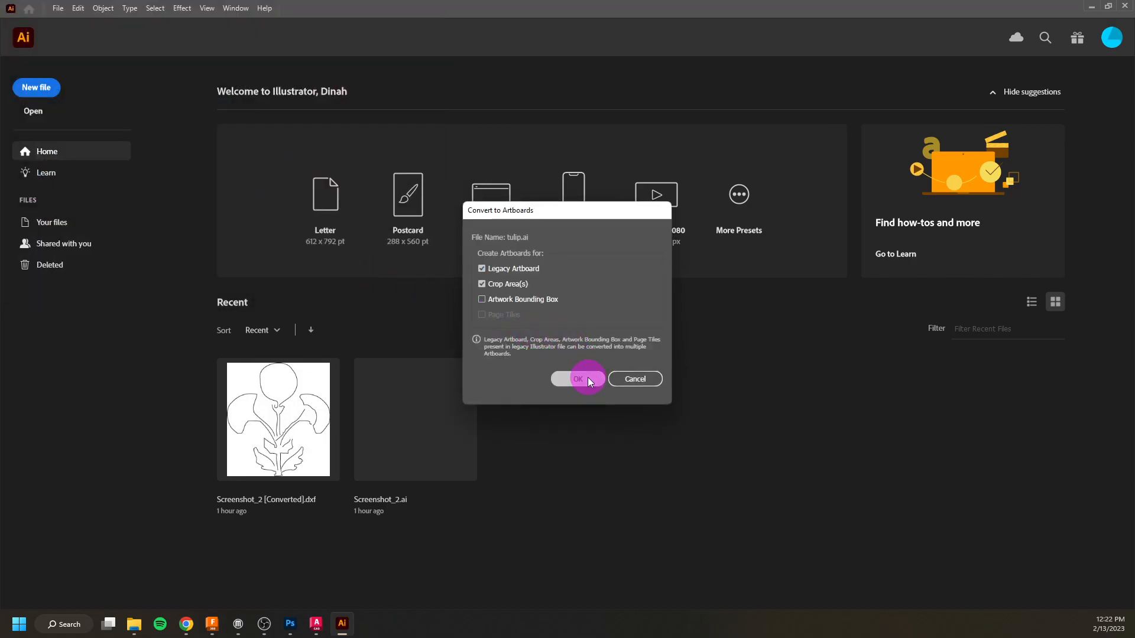
click(589, 378)
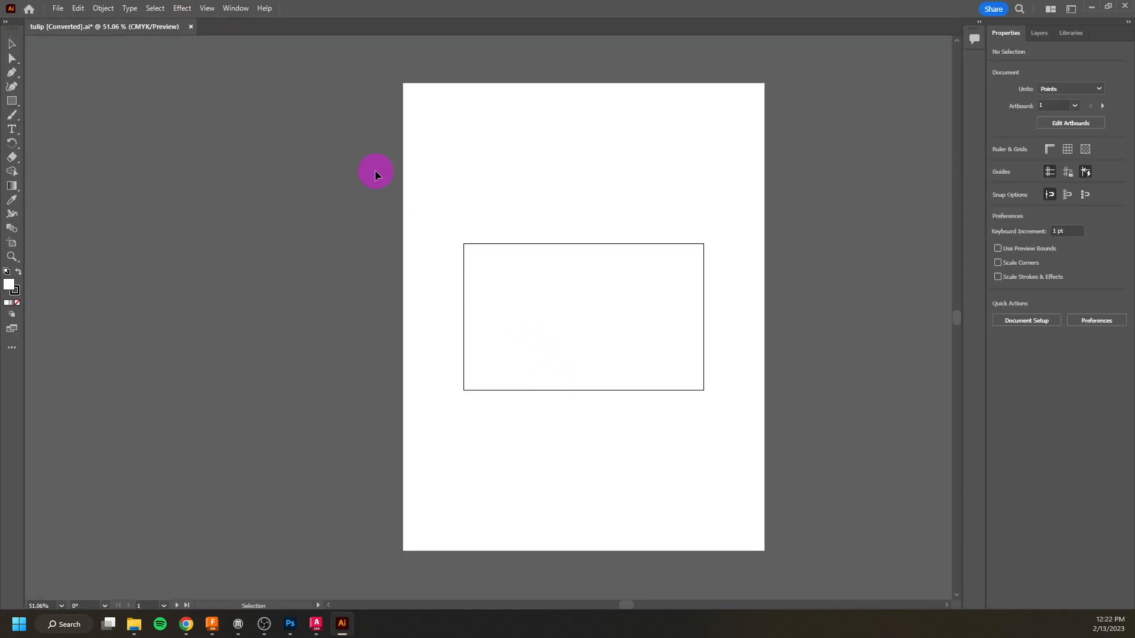
Select the invisible tulip compound path on the artboard and give it a 1 pt stroke.
drag(372, 168, 805, 462)
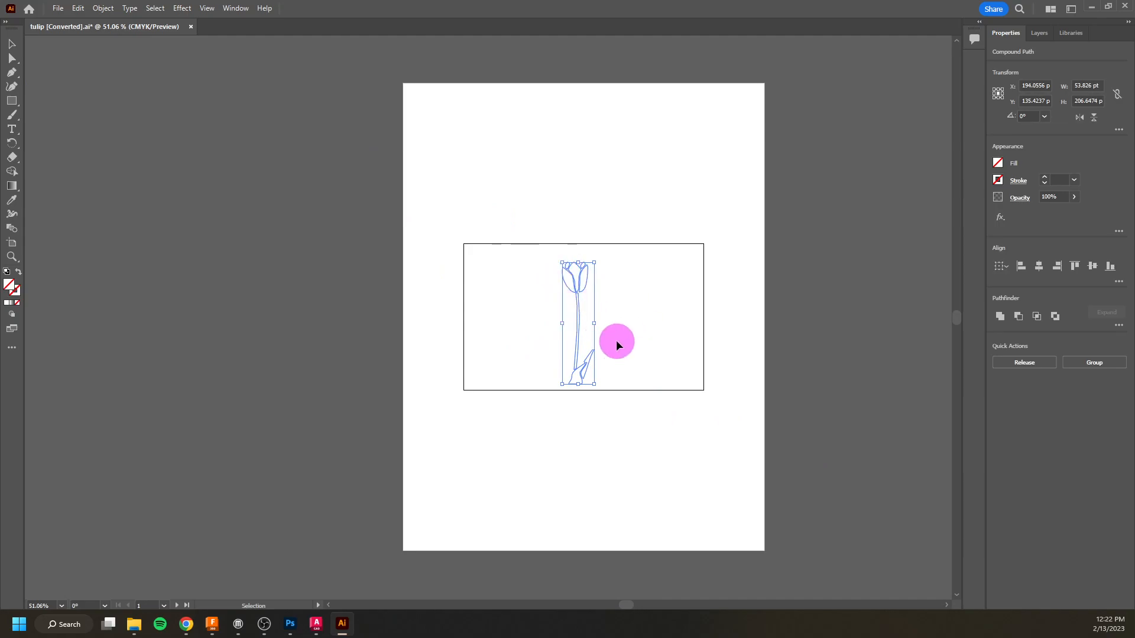
click(1044, 177)
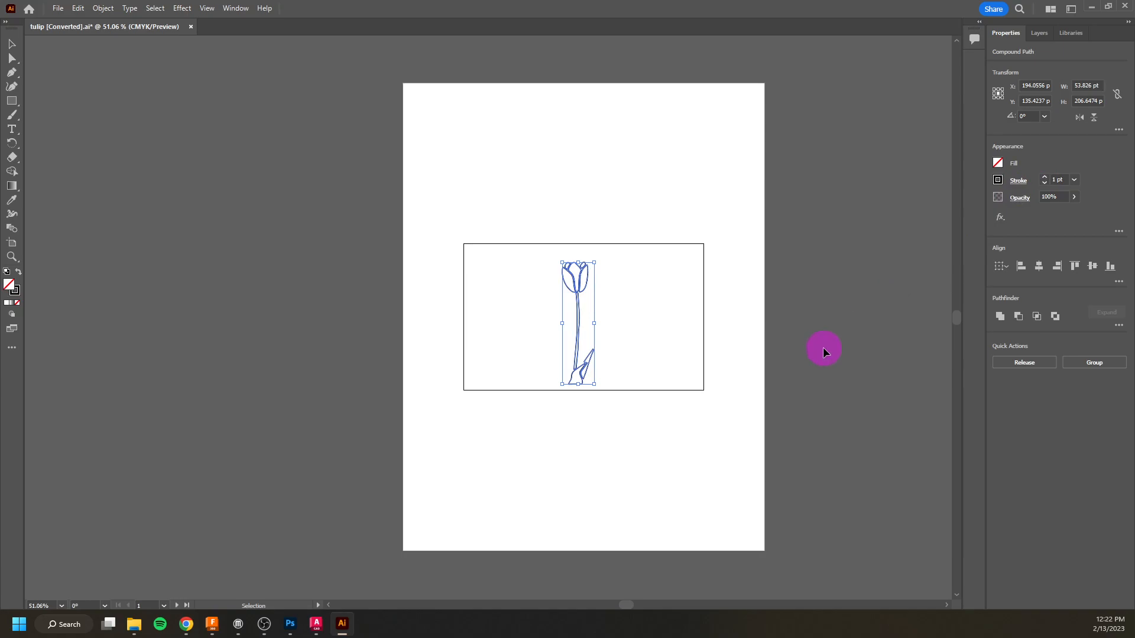
Set the stroke of the tulip compound path to 0.5 pt and deselect it.
click(819, 347)
key(ctrl+1)
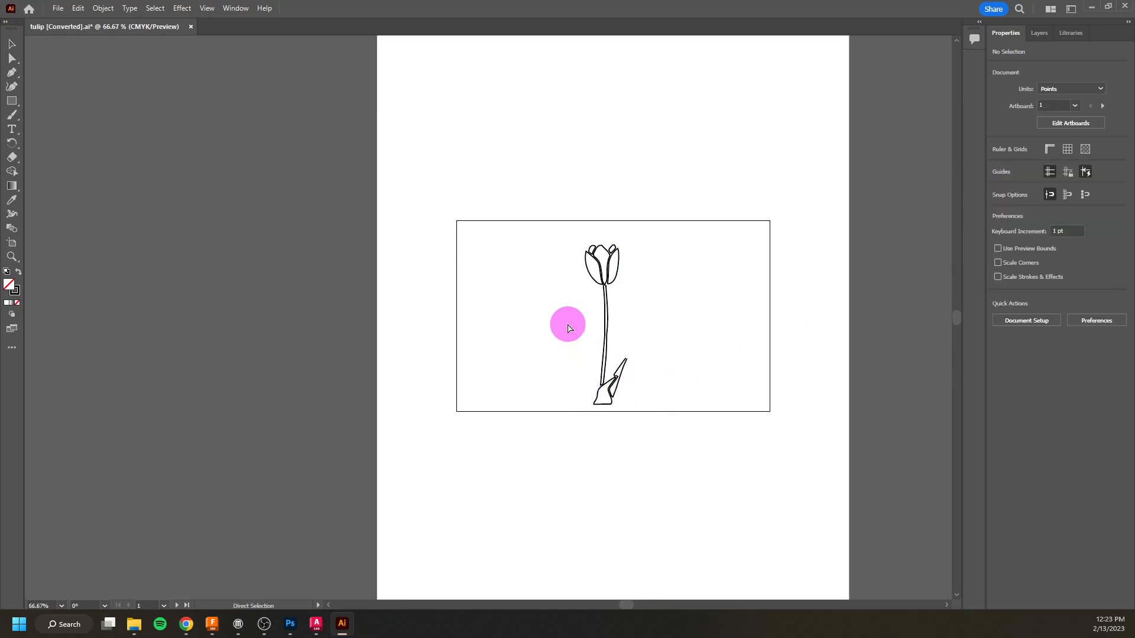
drag(566, 119, 559, 478)
click(1065, 181)
text(1)
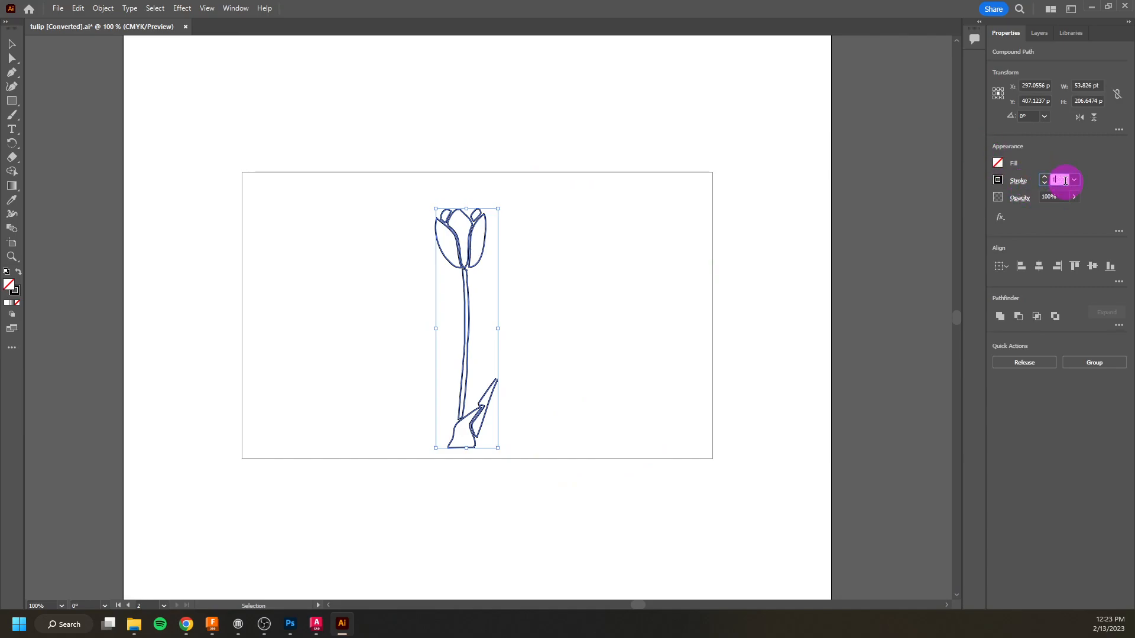
key(Return)
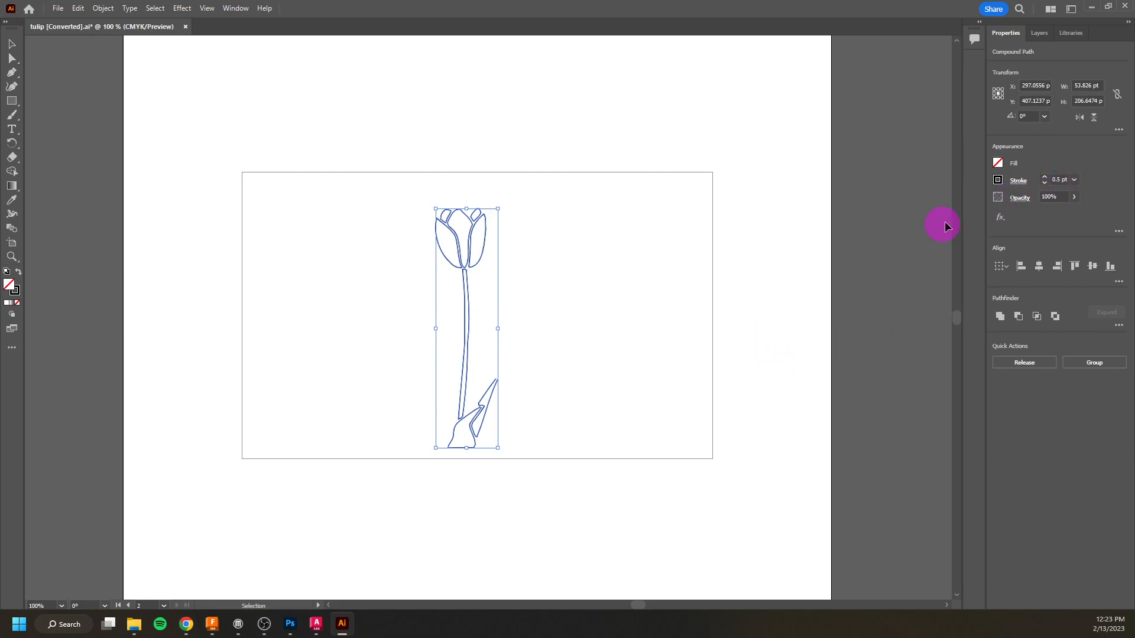
click(1058, 176)
click(689, 292)
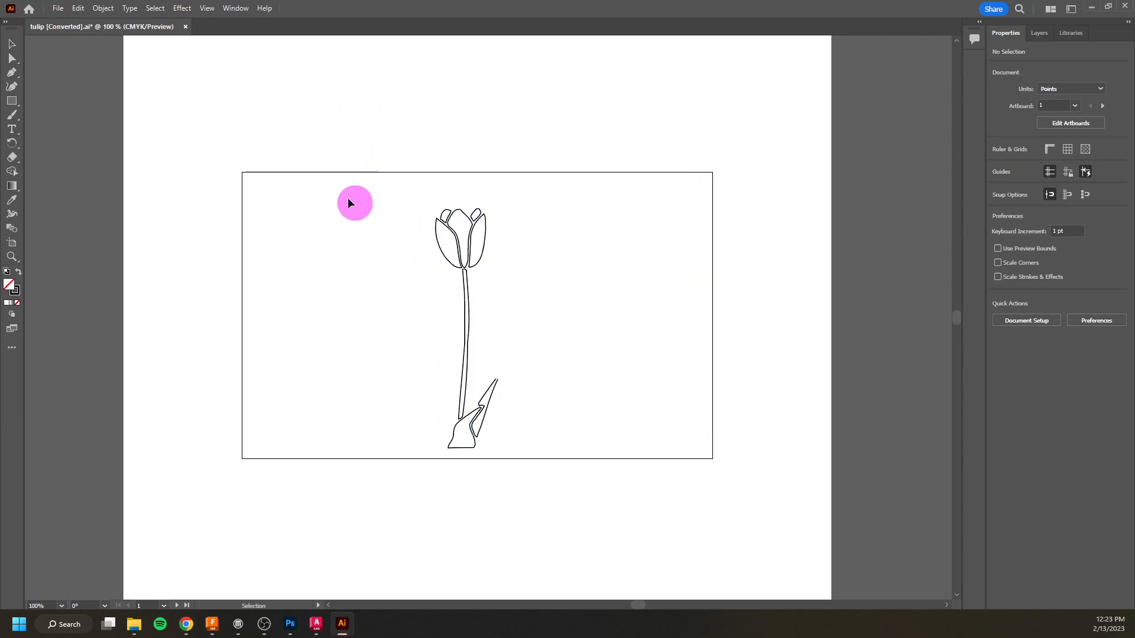
Export the tulip artwork to the Lightshot folder as tulip [Converted] in Autodesk RealDWG (*.DWG) format, keeping the Maximum Editability option.
click(59, 9)
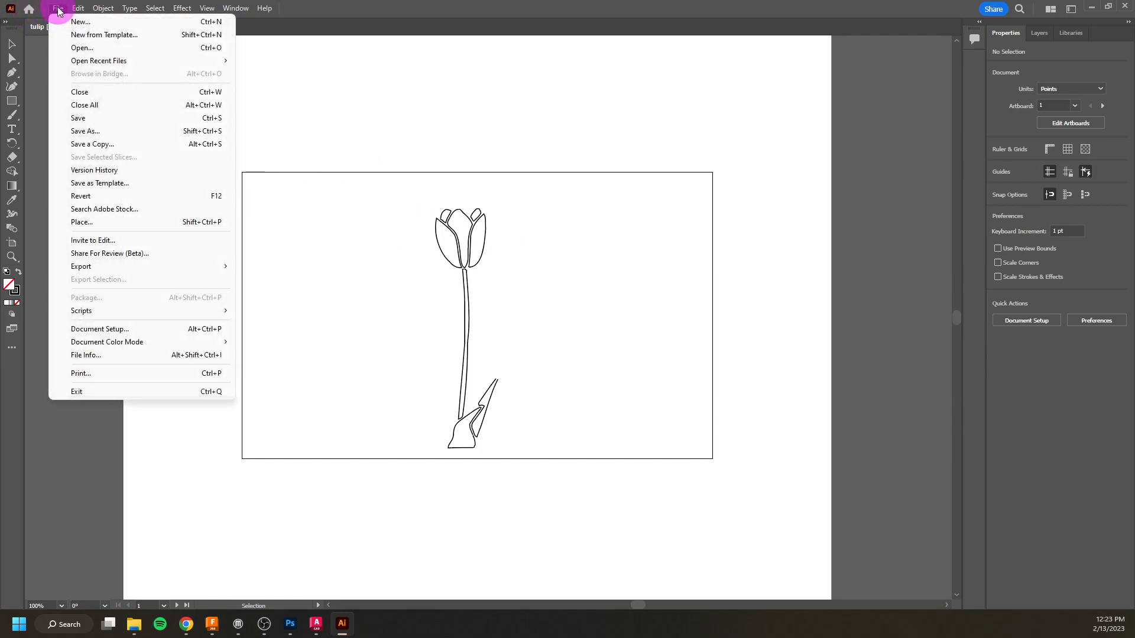
mouse_move(224, 266)
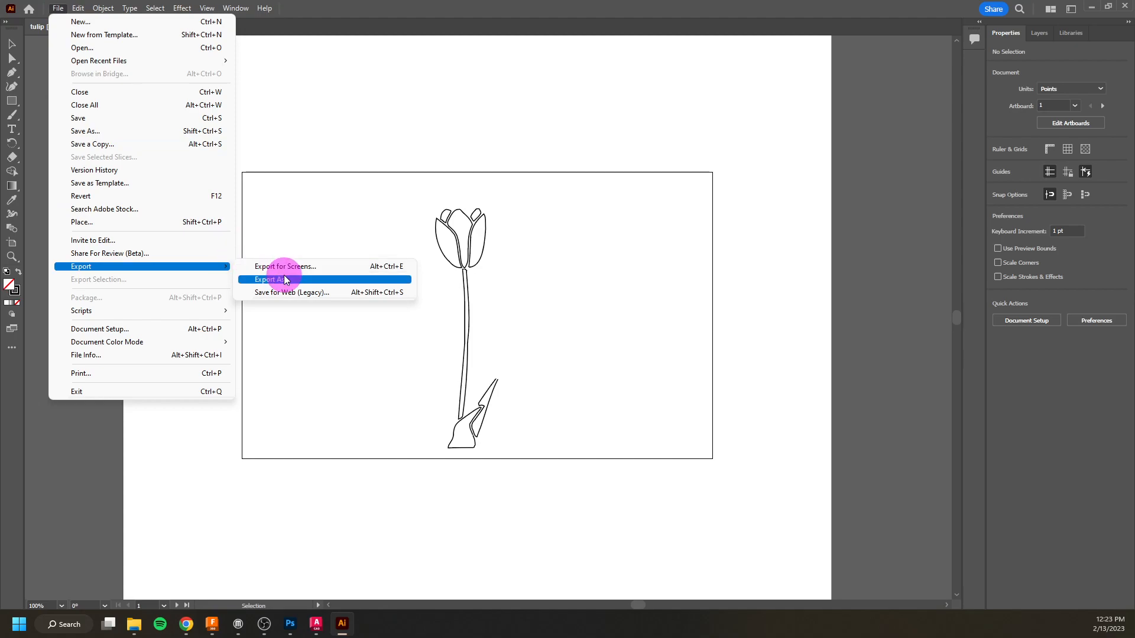
click(287, 280)
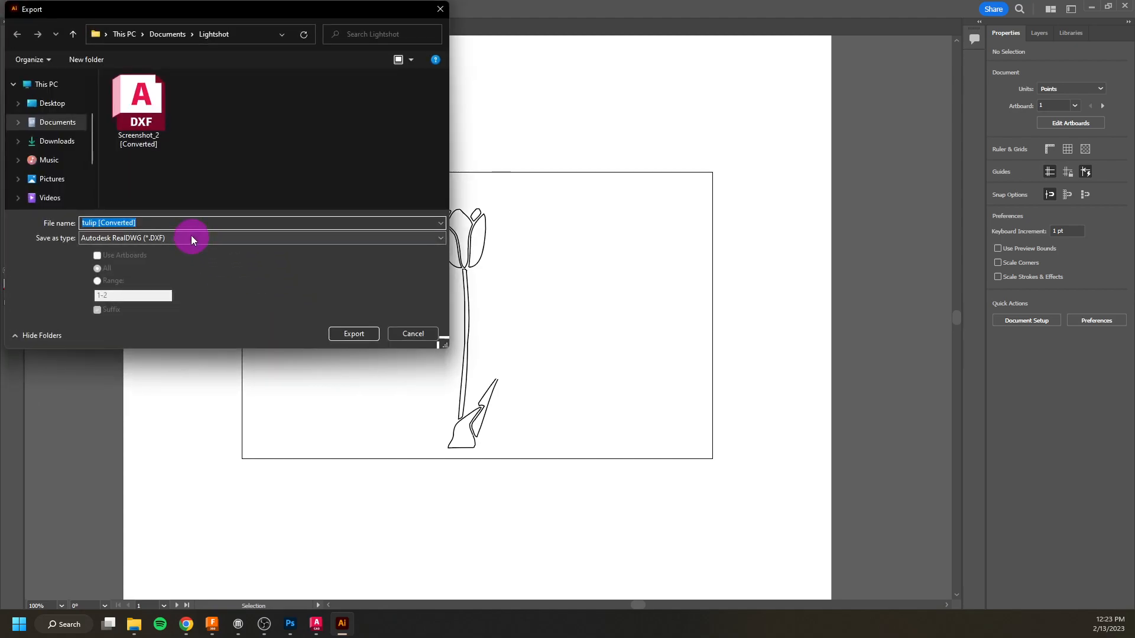
click(191, 236)
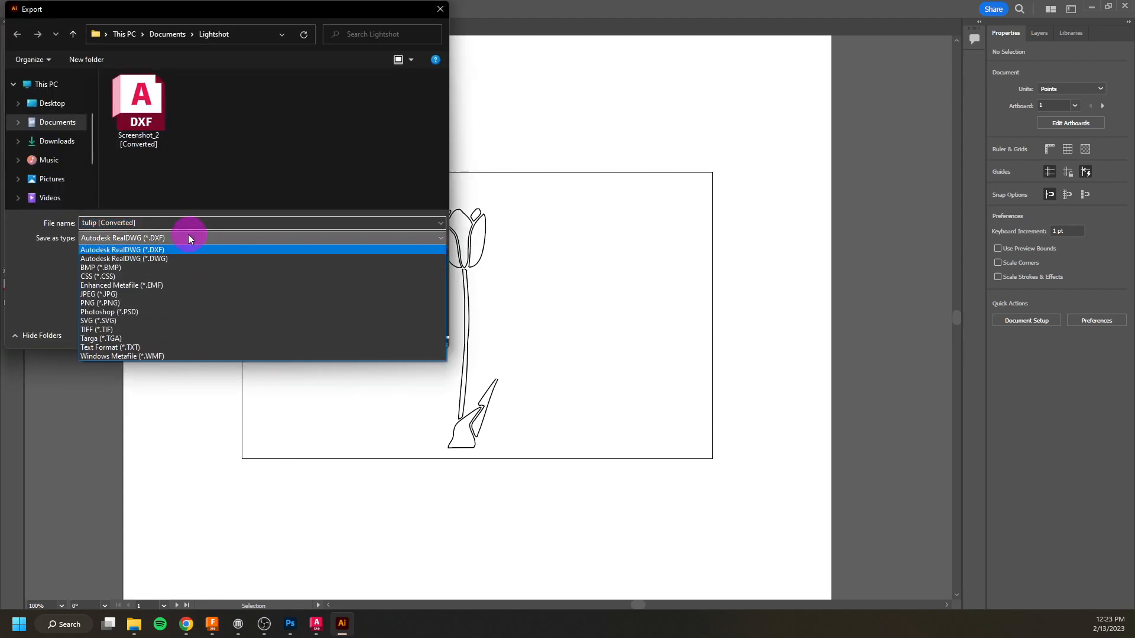
click(164, 260)
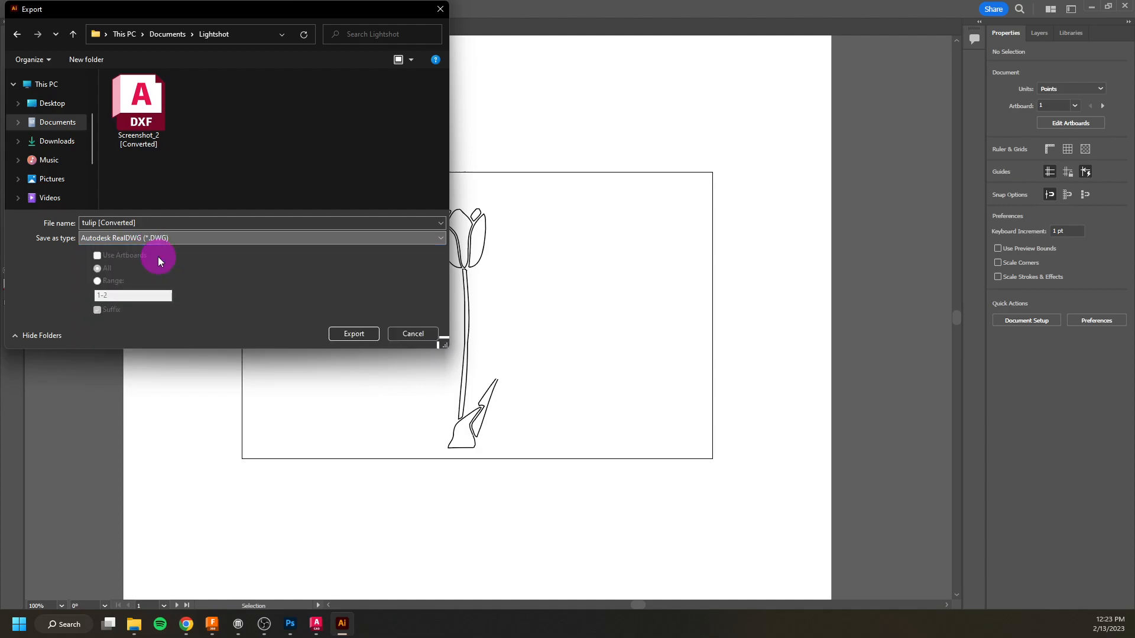
click(358, 337)
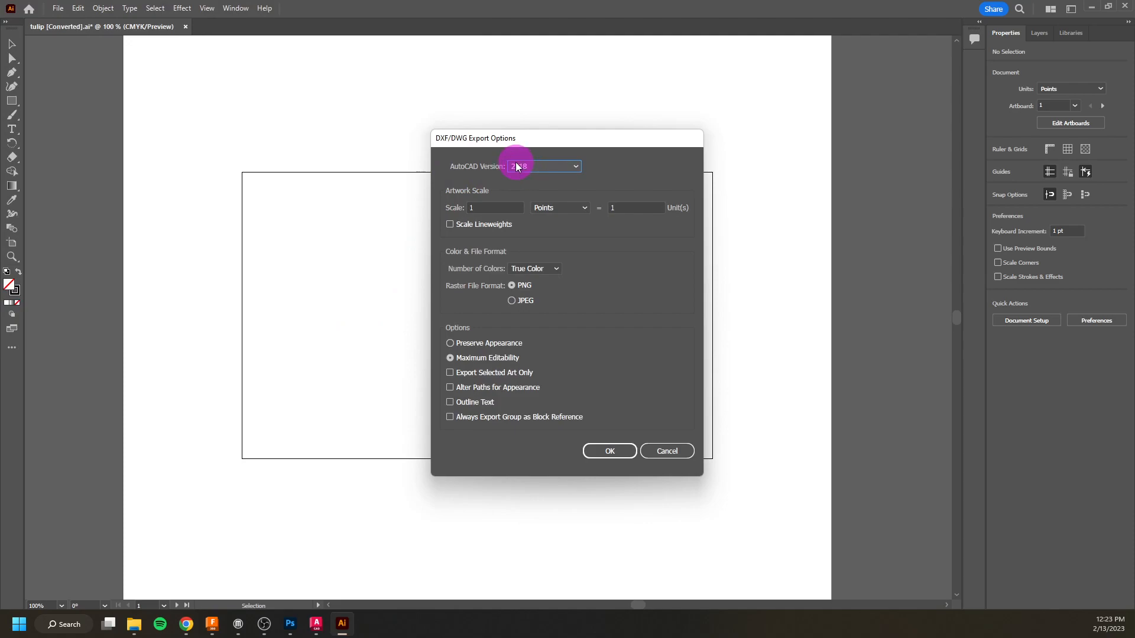
click(615, 450)
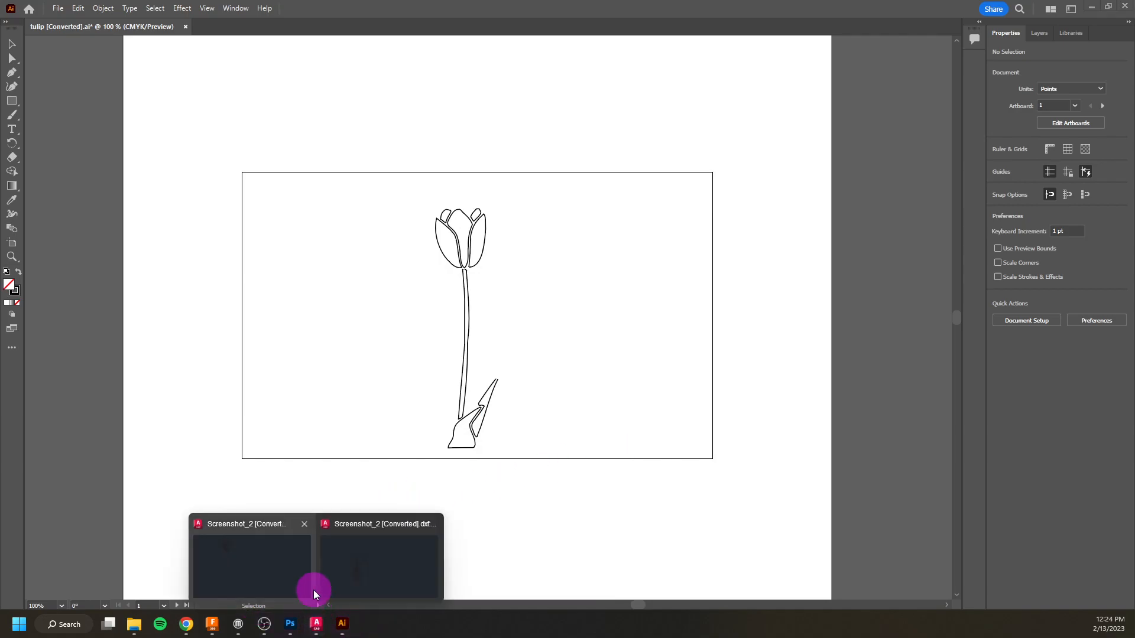
Switch to AutoCAD 2023 and open the tulip [Converted] drawing from the Lightshot folder in Documents.
mouse_move(317, 621)
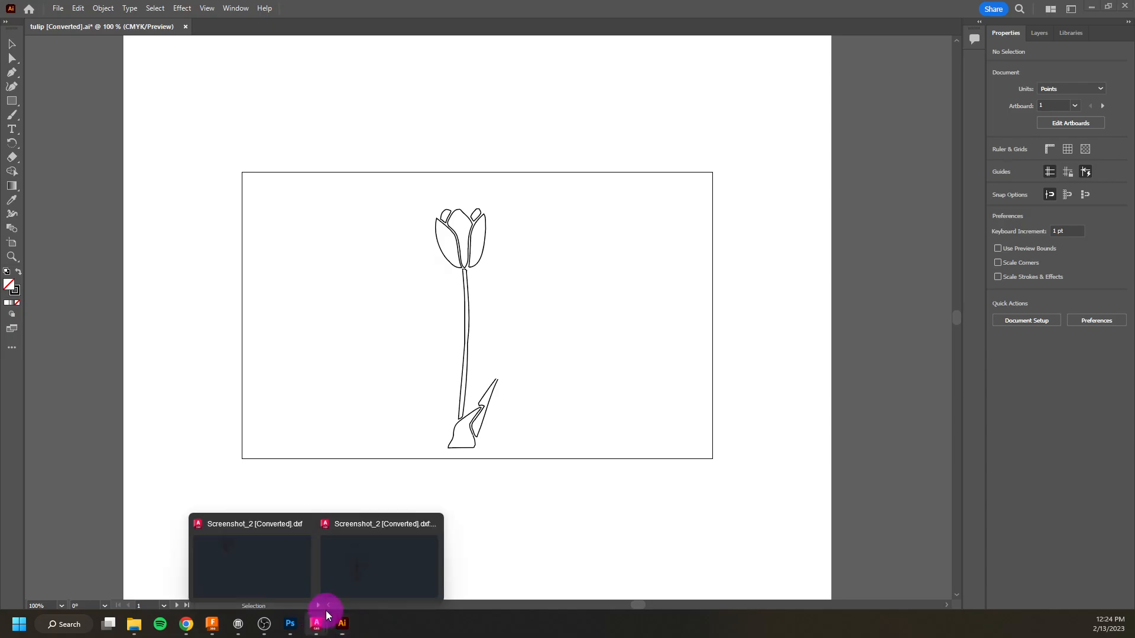
click(352, 569)
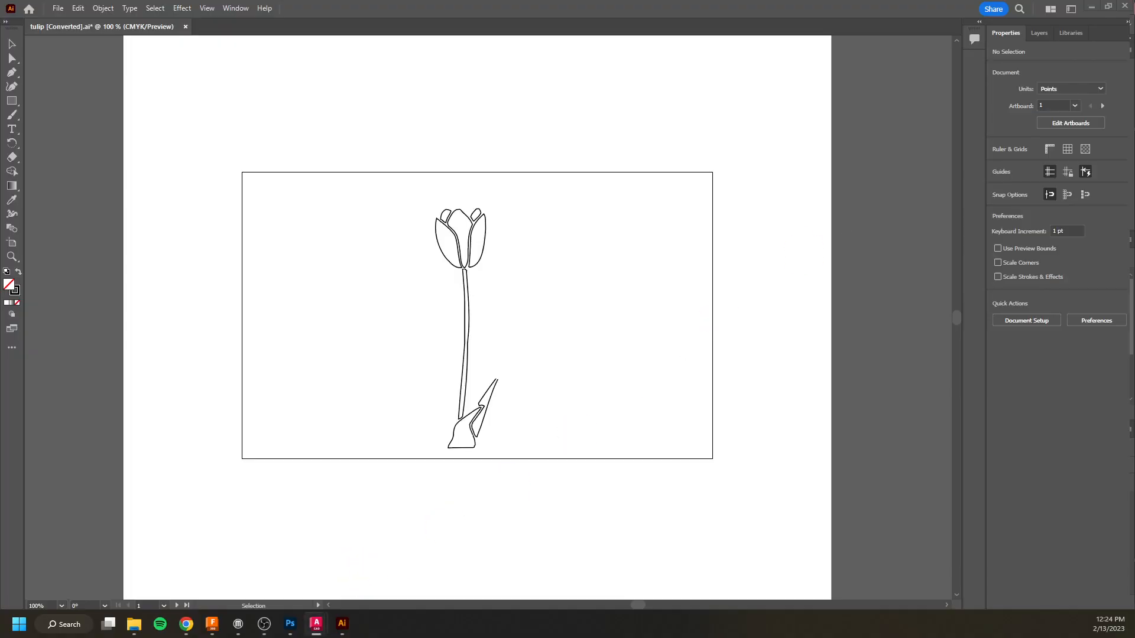
drag(0, 5, 190, 3)
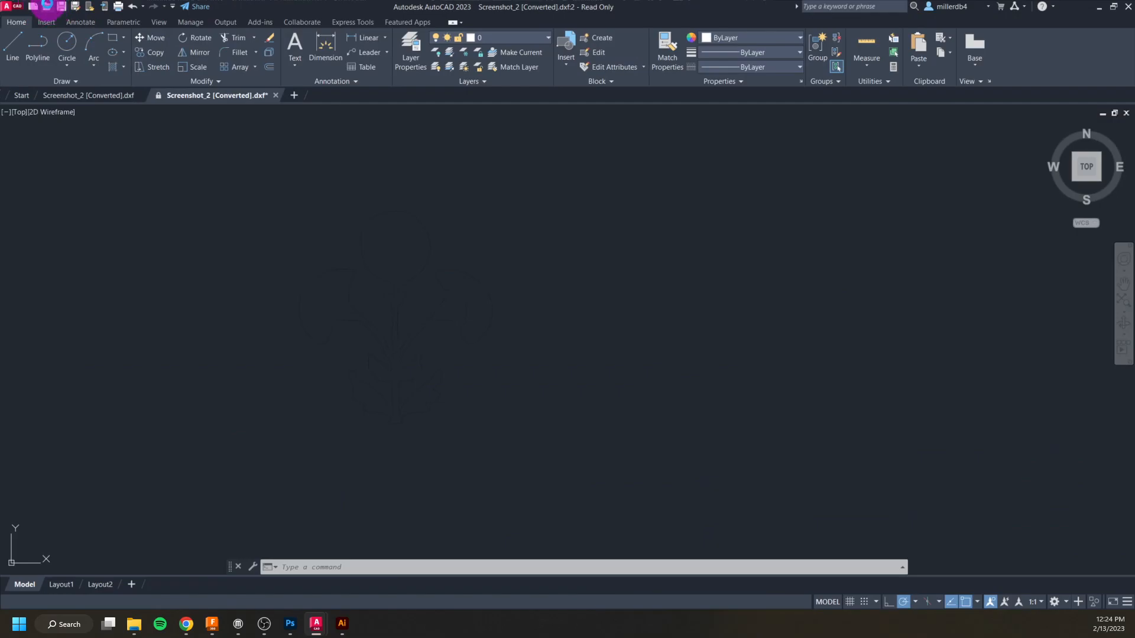
click(47, 5)
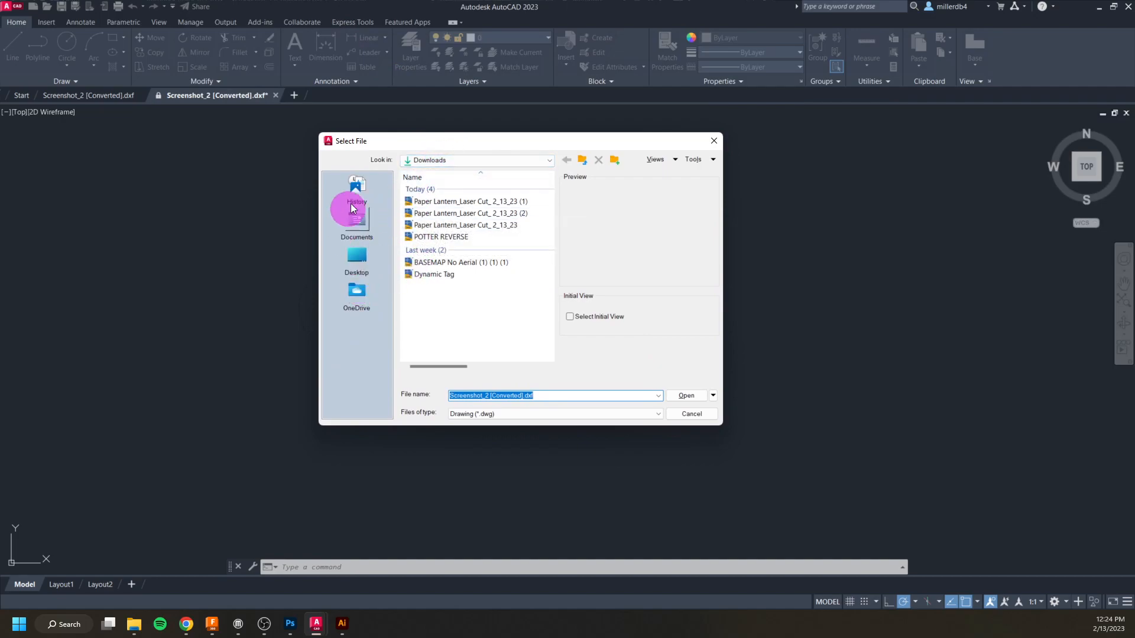
click(359, 235)
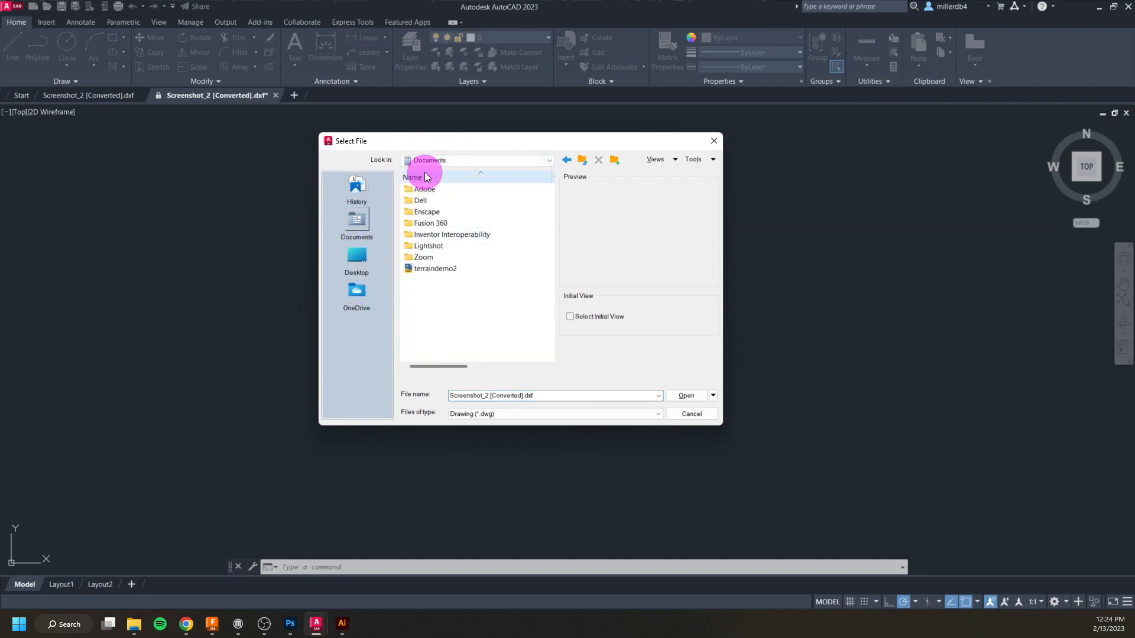
double_click(438, 246)
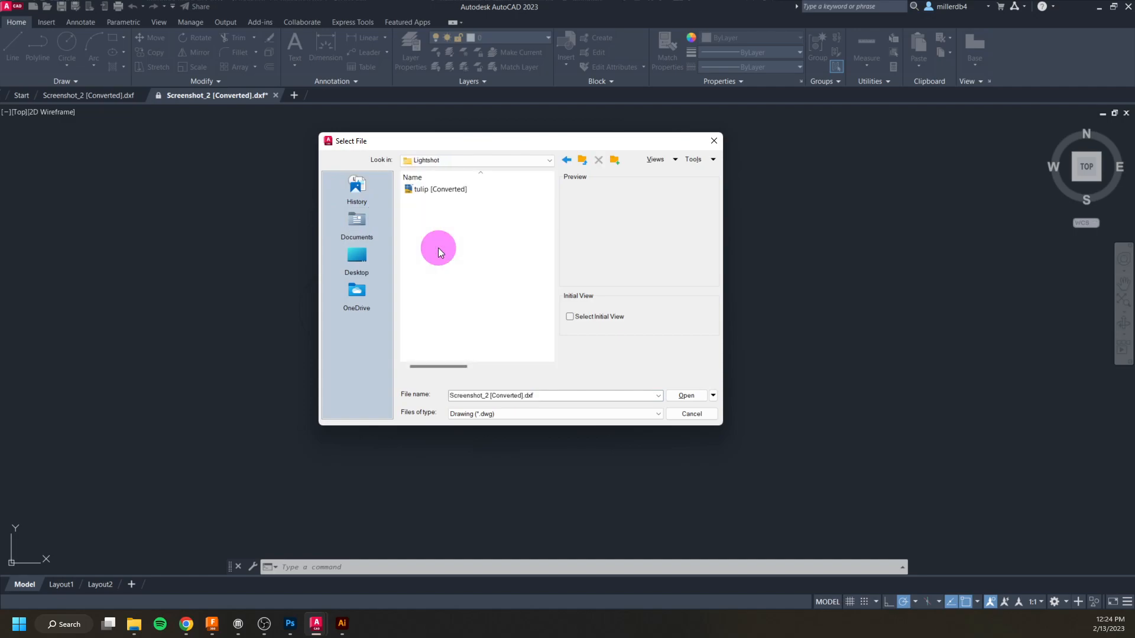
click(446, 190)
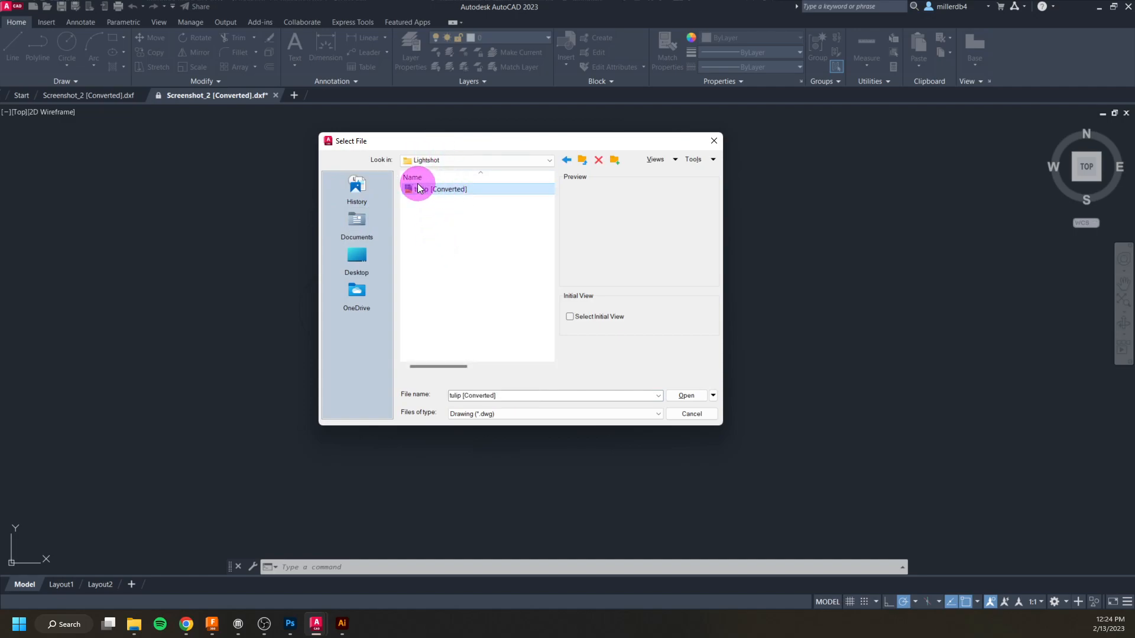
click(687, 395)
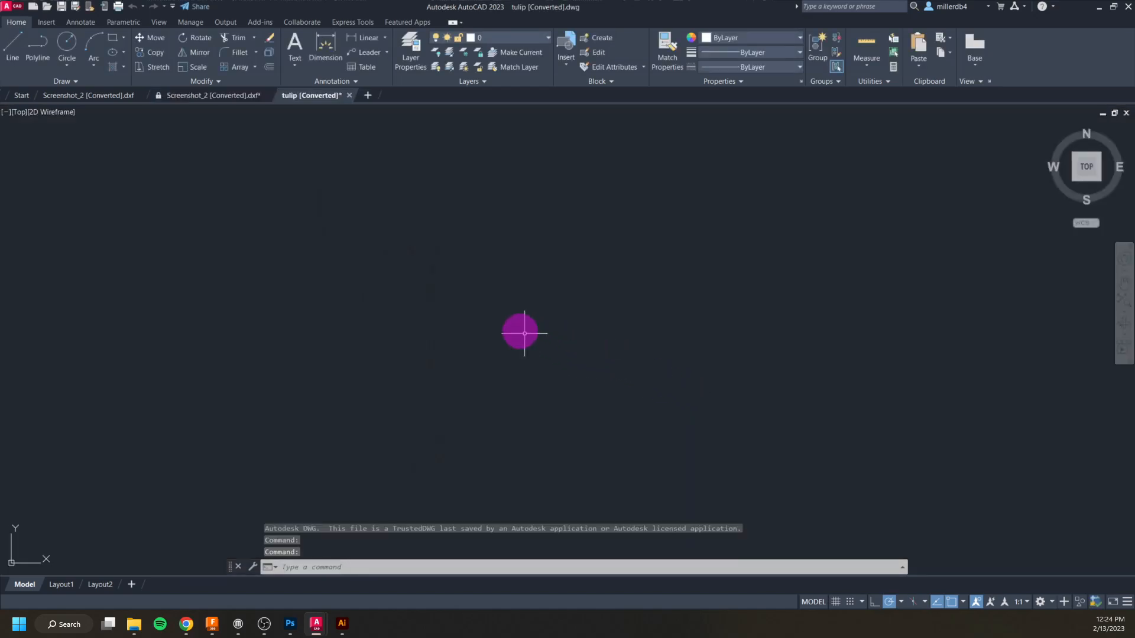
Select all of the tulip linework, set its object color to ByLayer and clear the selection.
click(313, 164)
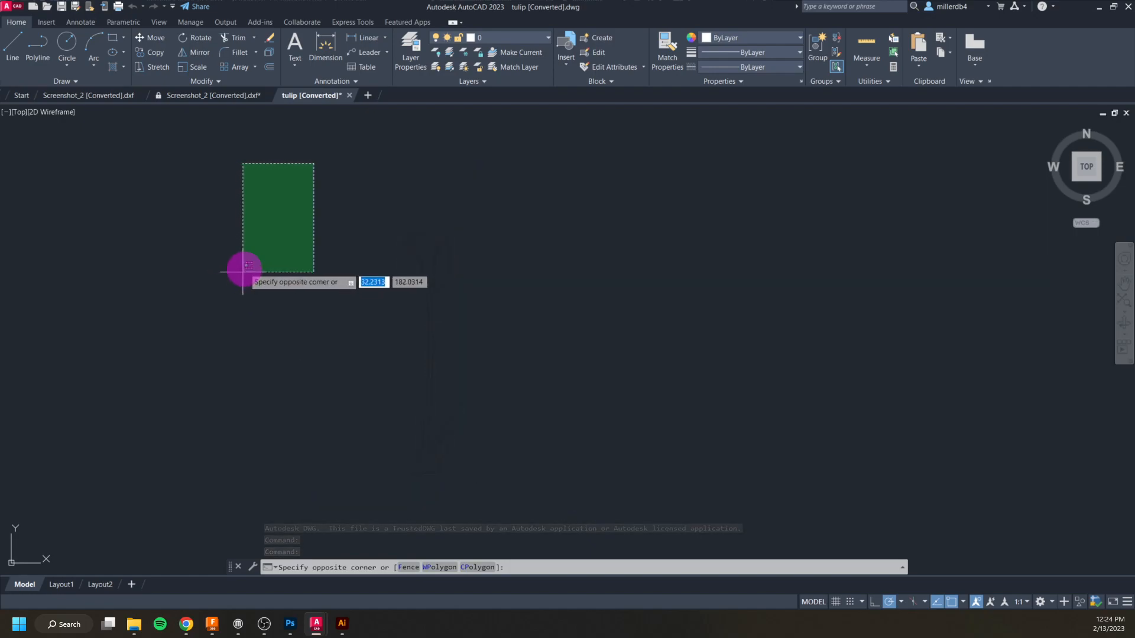
click(243, 261)
click(286, 187)
click(556, 484)
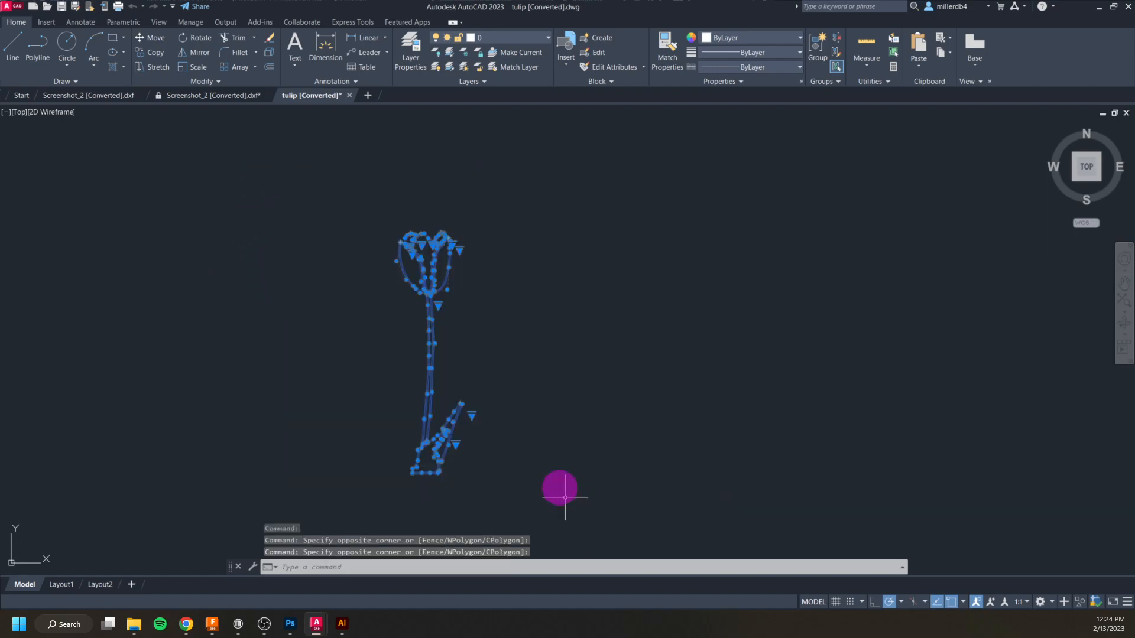
click(706, 37)
click(718, 48)
click(553, 337)
key(Escape)
key(Escape)
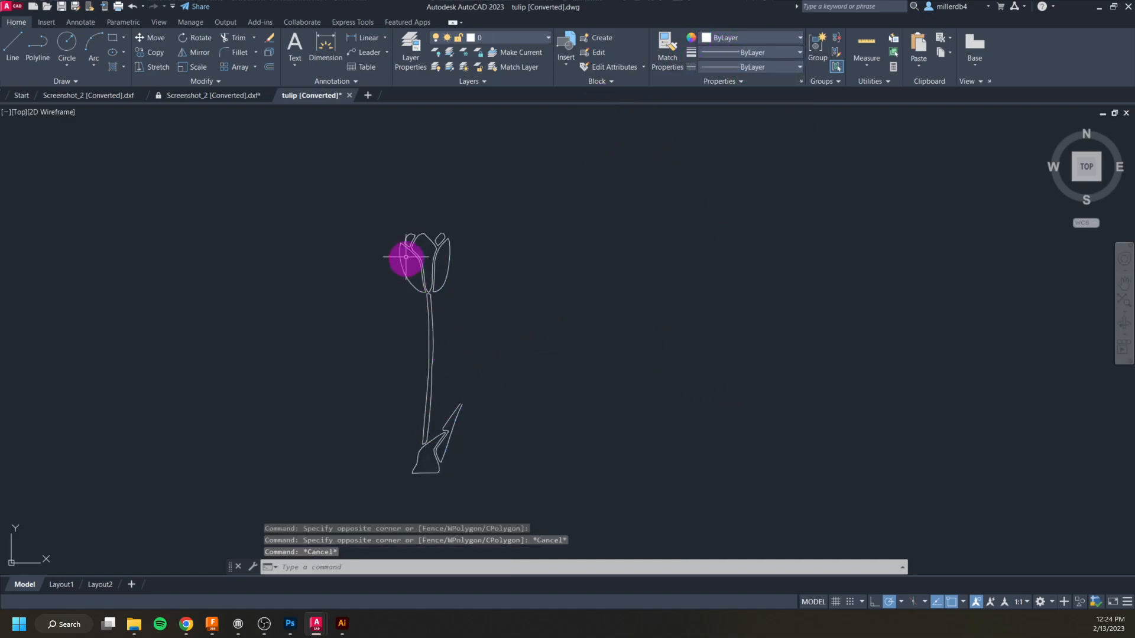
Examine the imported tulip outlines up close, selecting the small leaf outline beside the stem to inspect its points.
scroll(489, 392, up, 2)
scroll(436, 422, up, 4)
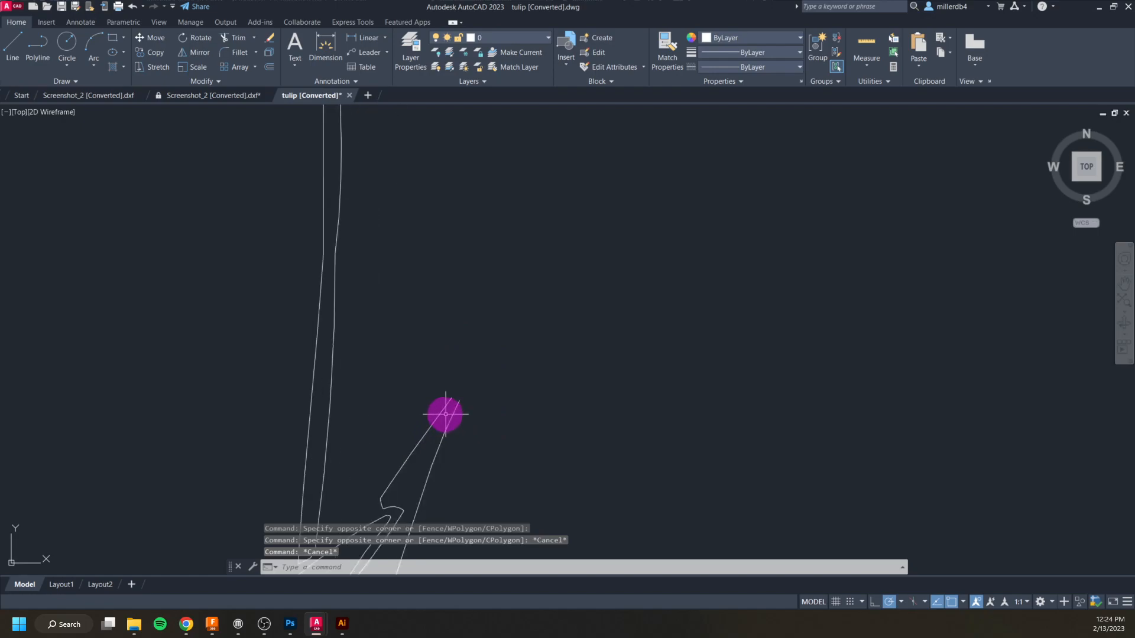
click(442, 412)
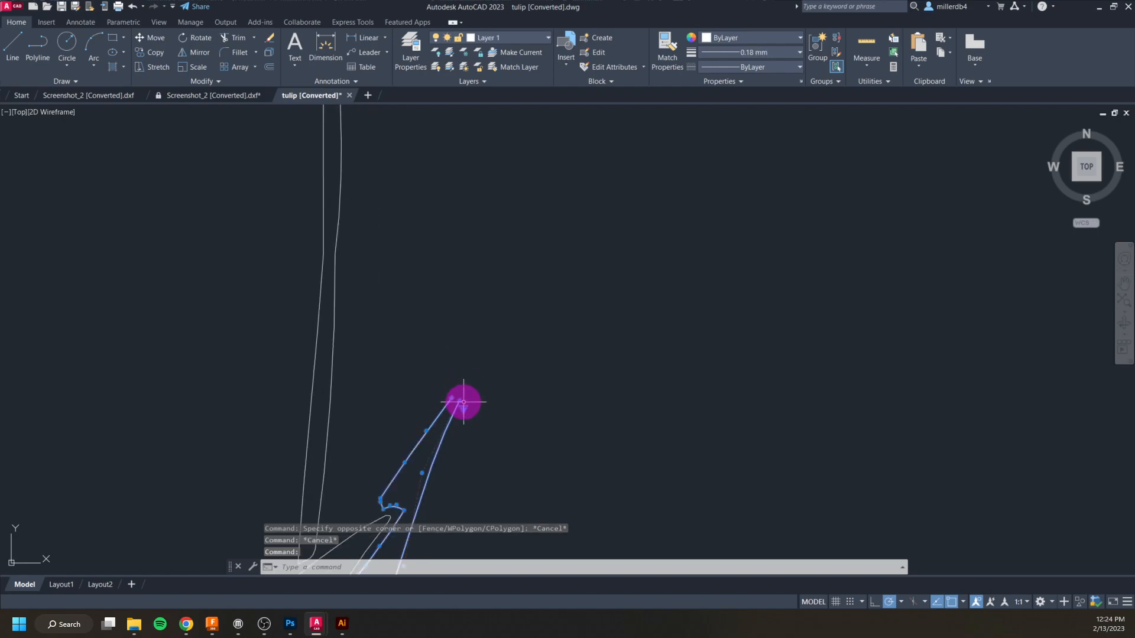
scroll(463, 404, down, 4)
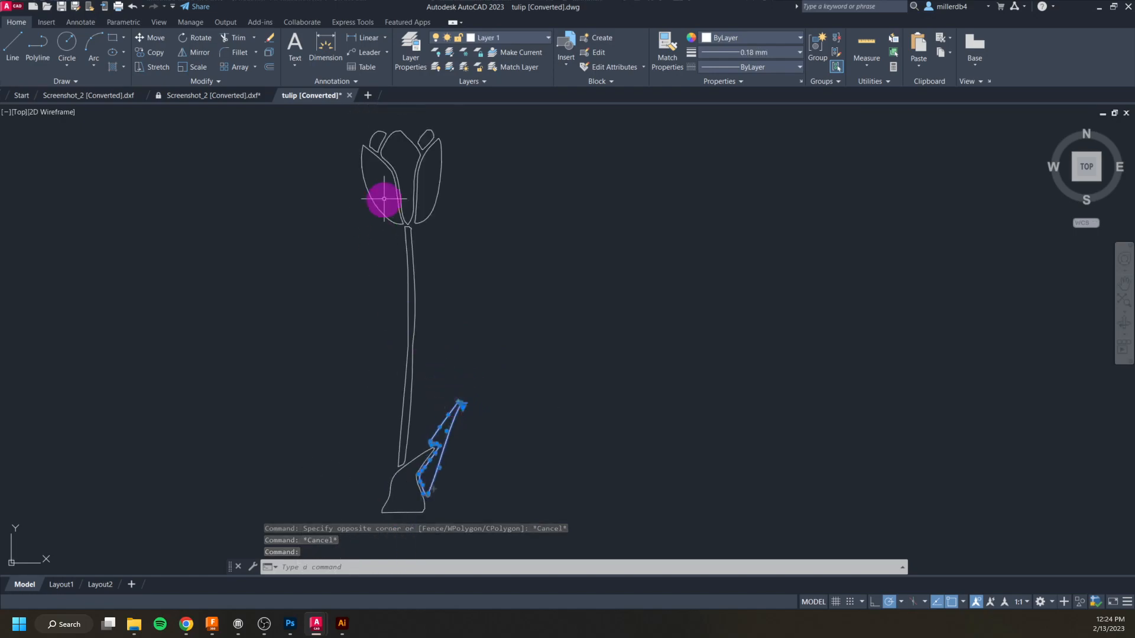
key(Escape)
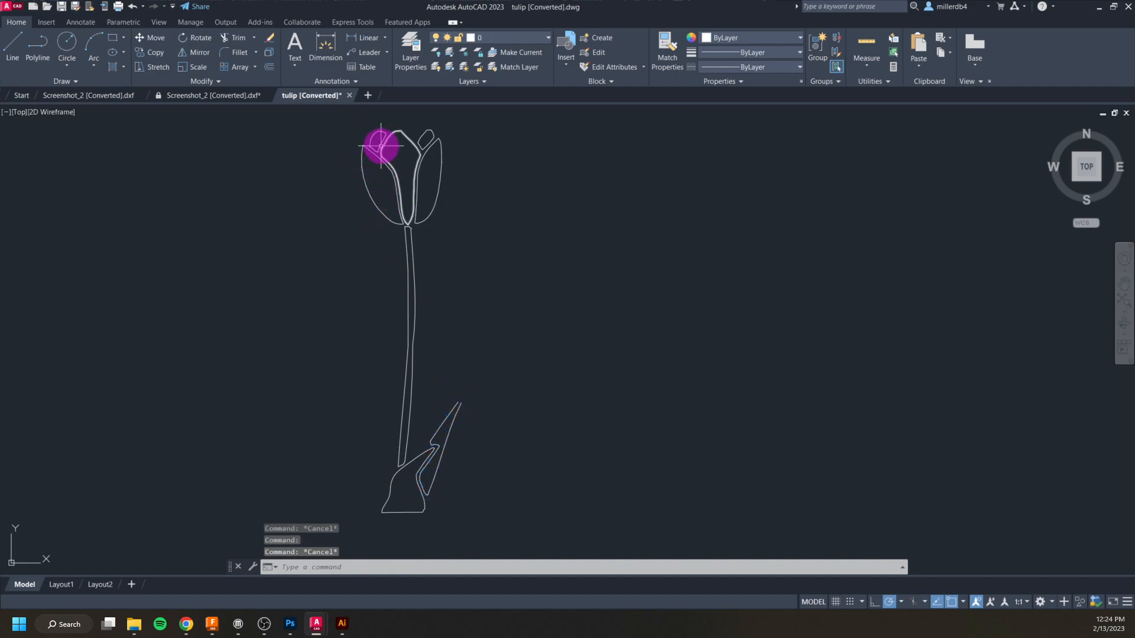
scroll(295, 175, down, 2)
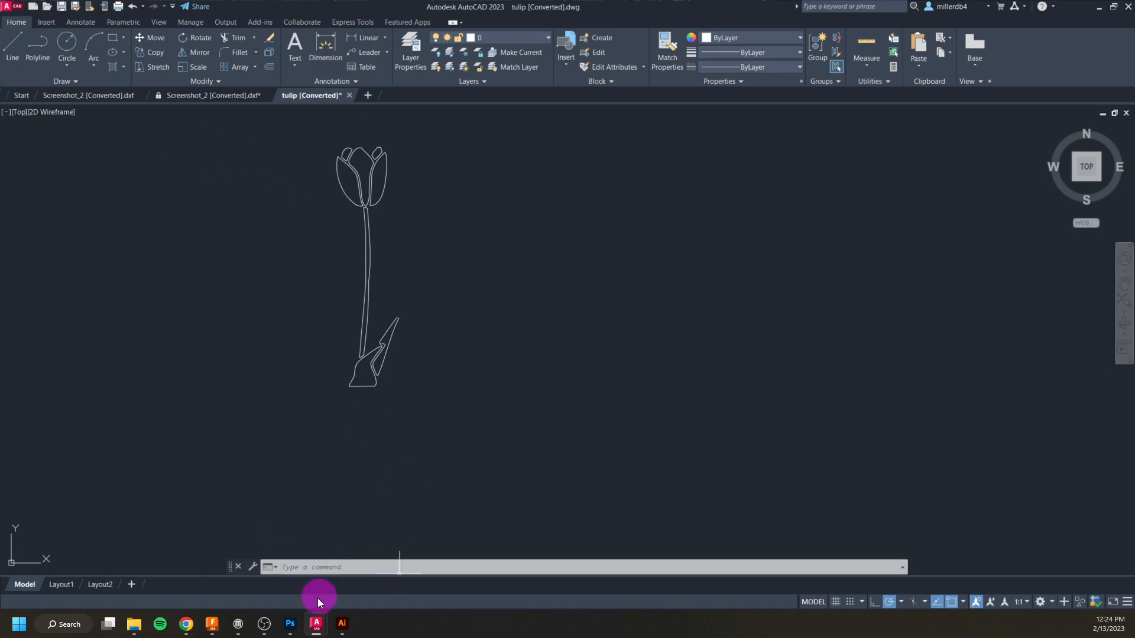
Look over the traced path in Photoshop, and switch to Illustrator to look up the Image Trace commands.
click(290, 627)
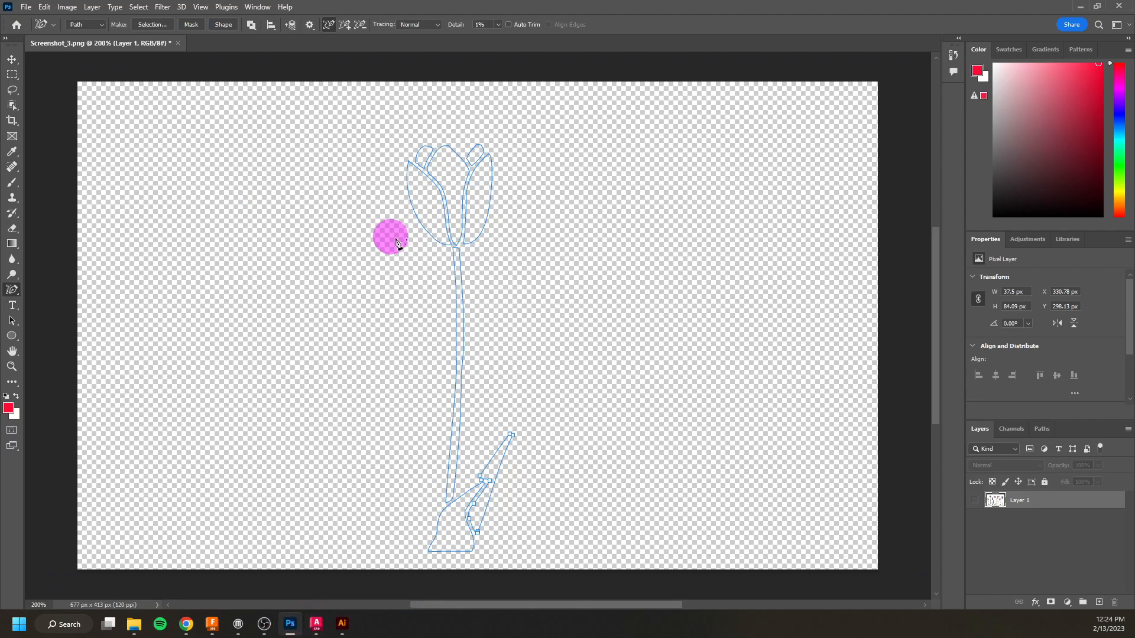
click(343, 626)
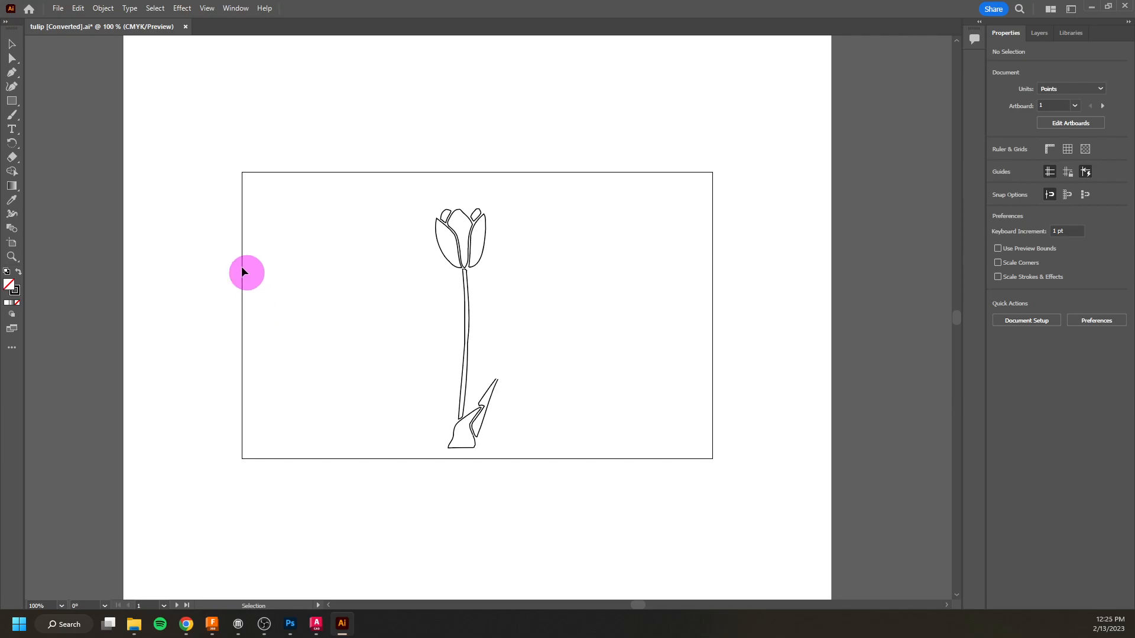
click(96, 9)
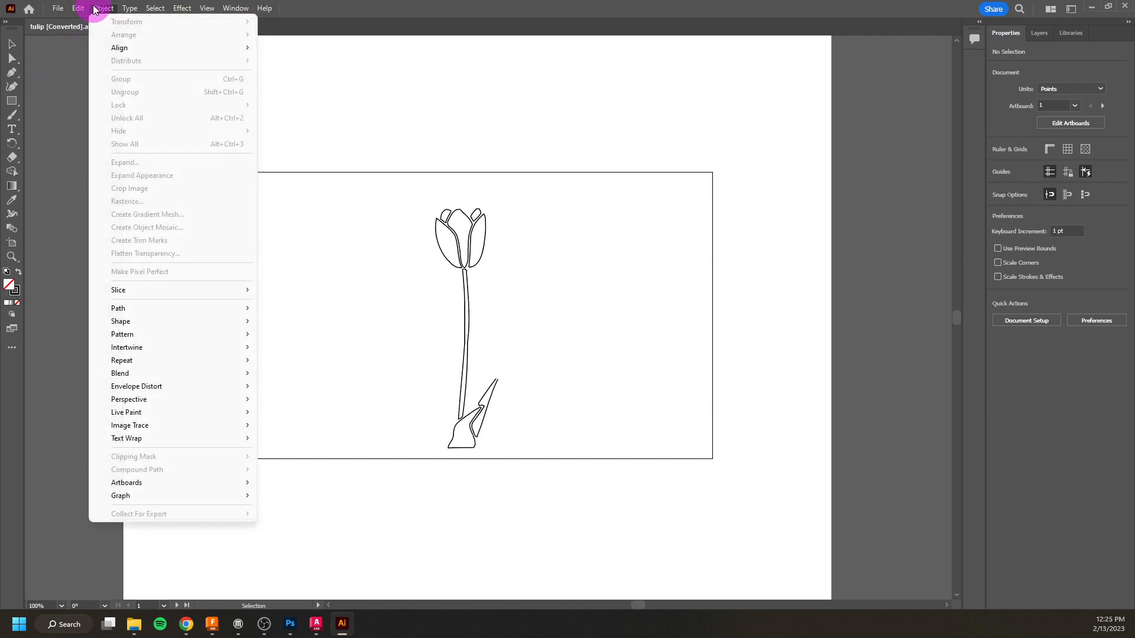
mouse_move(84, 7)
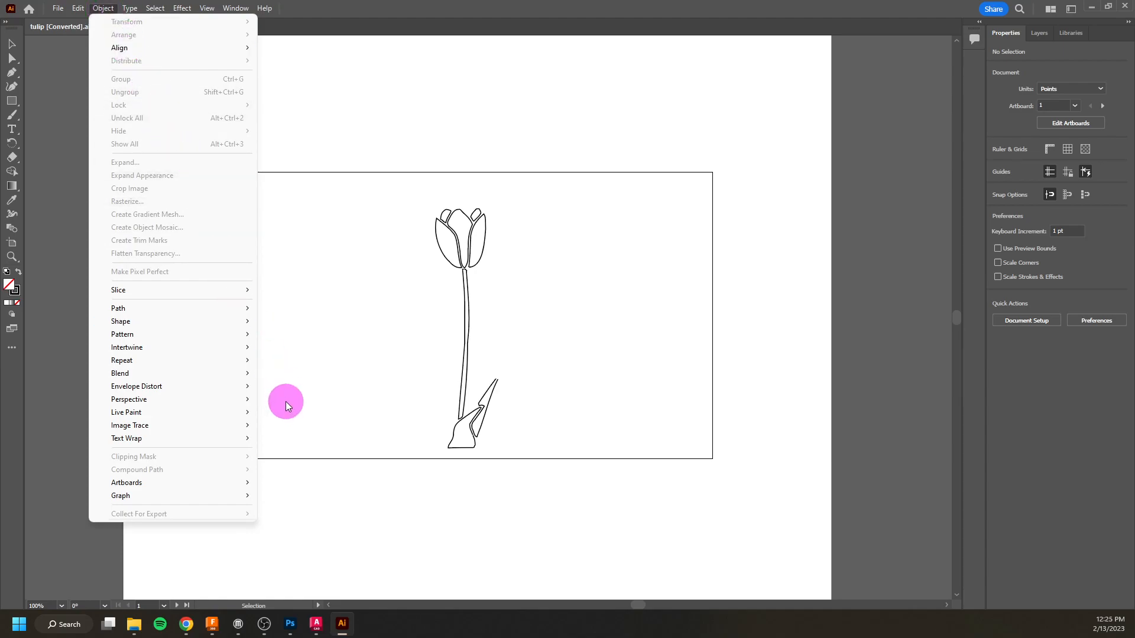
mouse_move(235, 423)
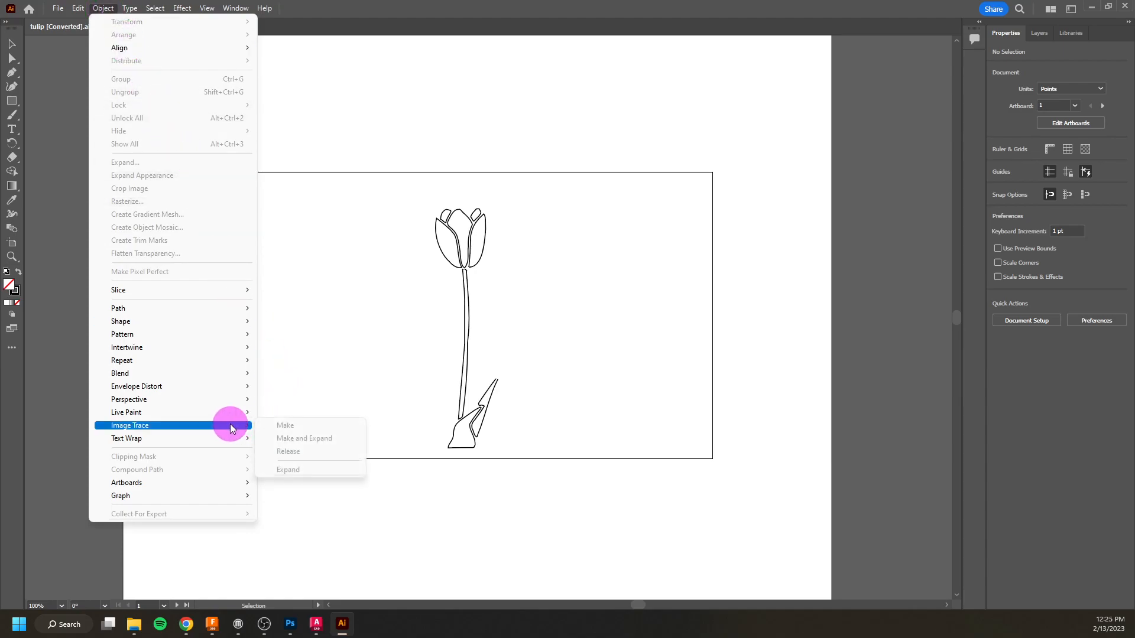